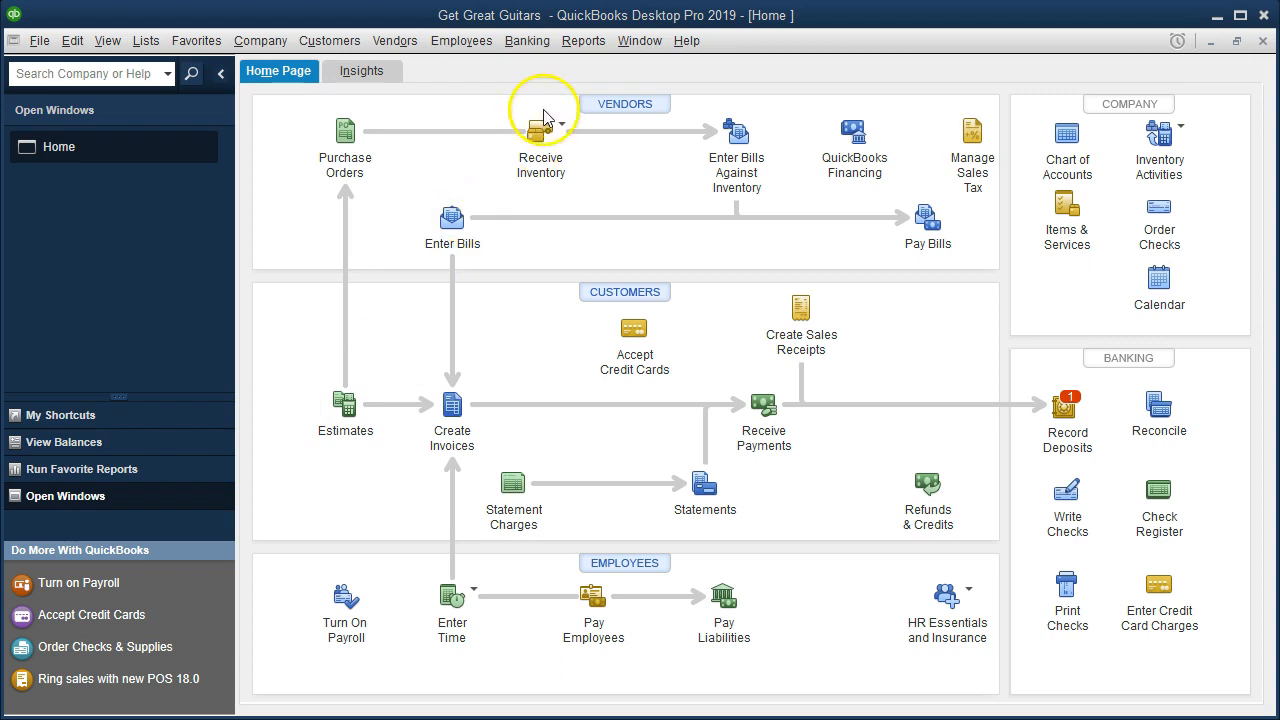
Open the Balance Sheet Standard report for the company
click(578, 52)
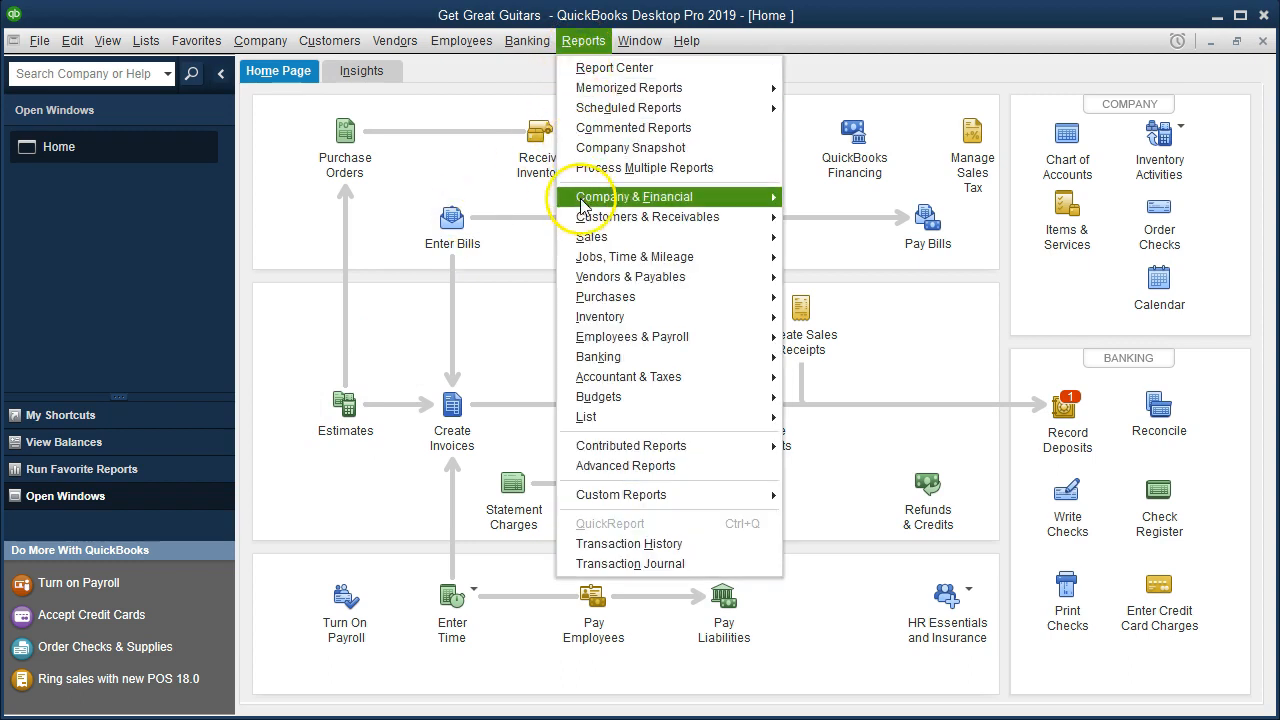
mouse_move(608, 203)
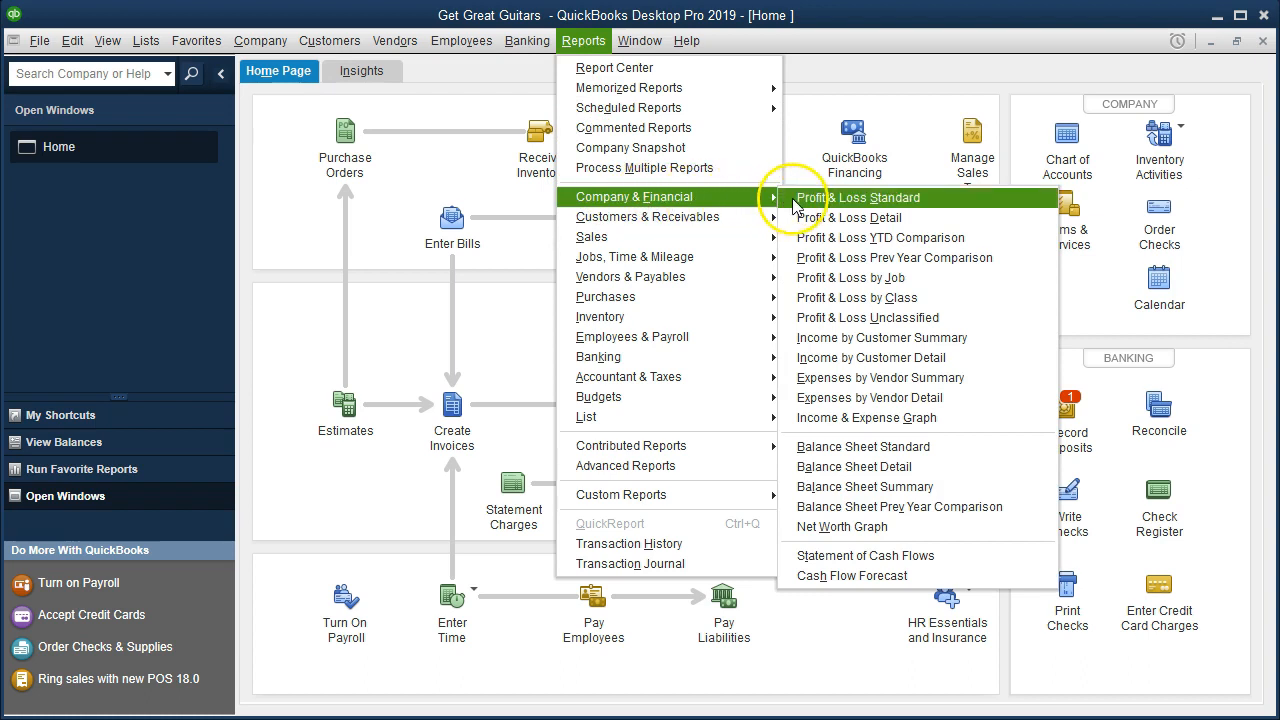
click(958, 447)
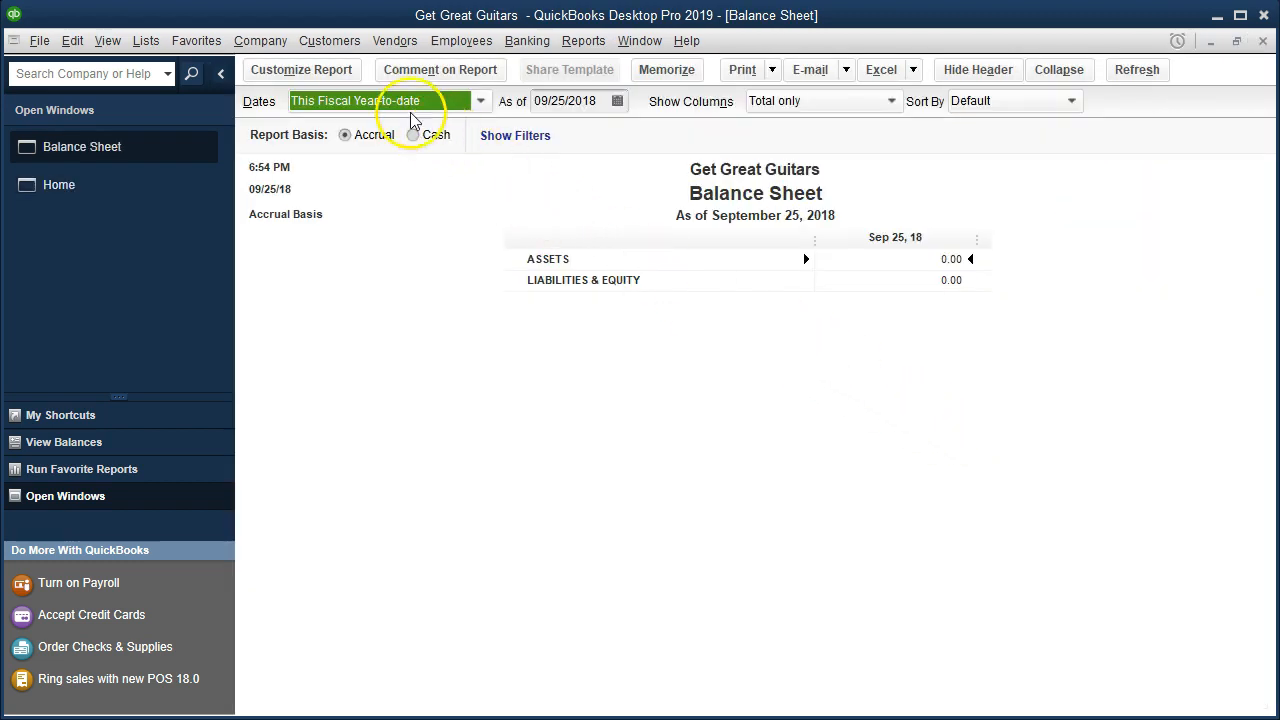
Customize the balance sheet to cover the date range from 01/01/2019 to 02/28/2019
click(358, 72)
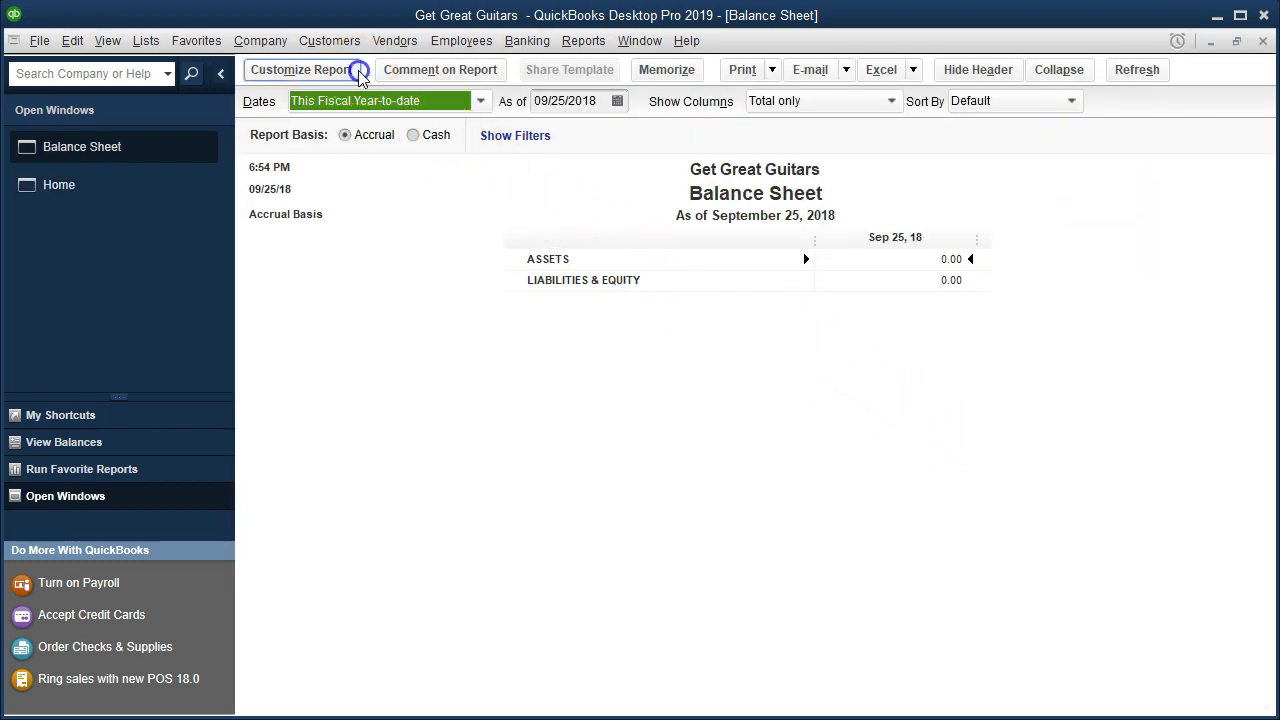
key(Tab)
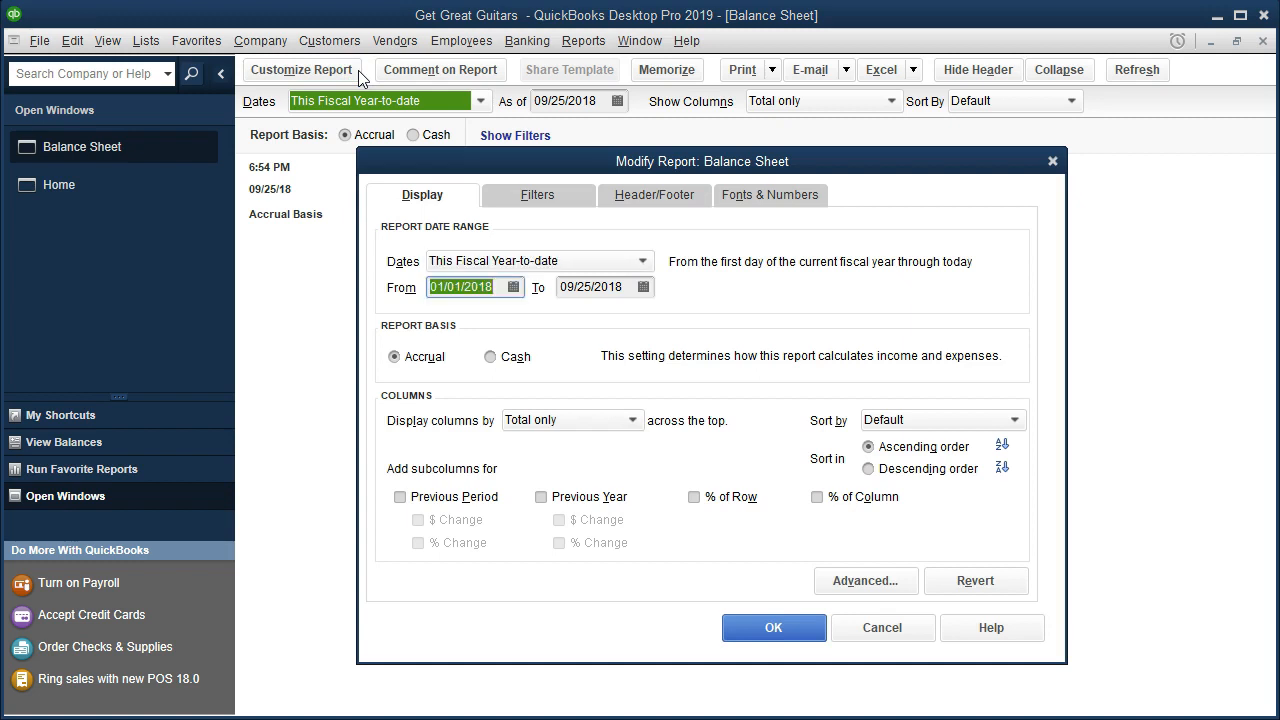
text(01)
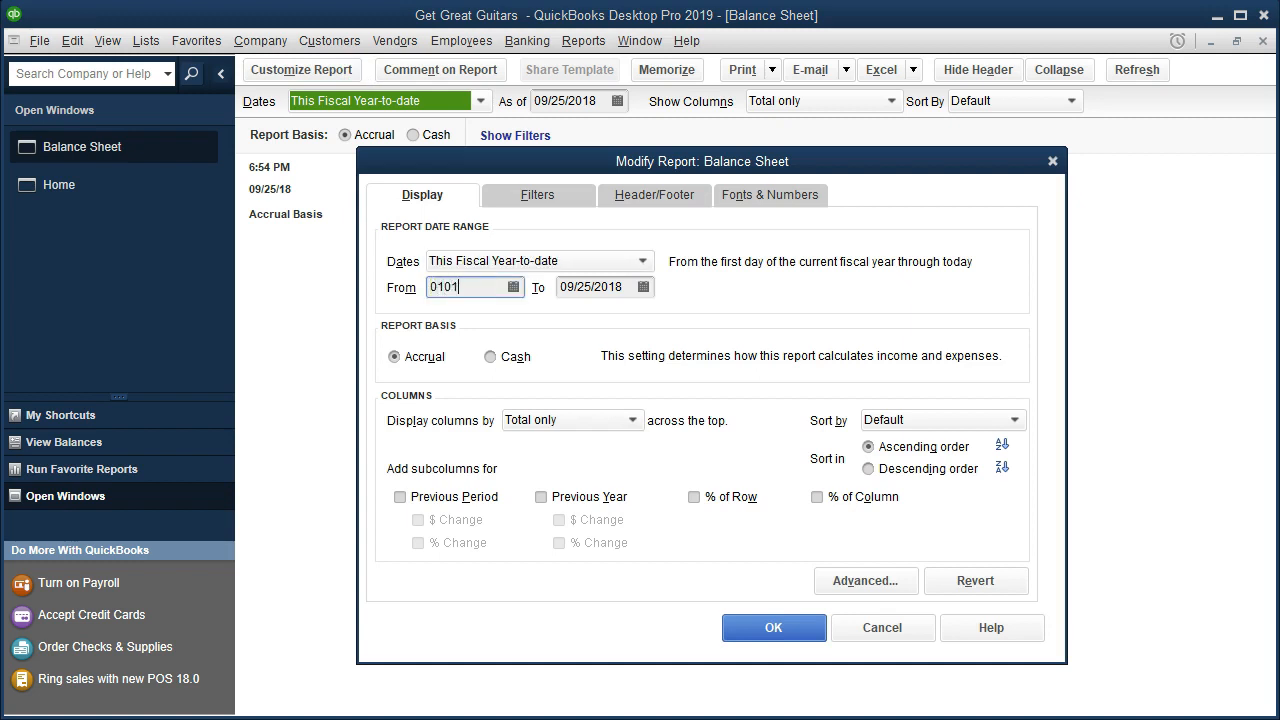
text(/01/2019)
key(Tab)
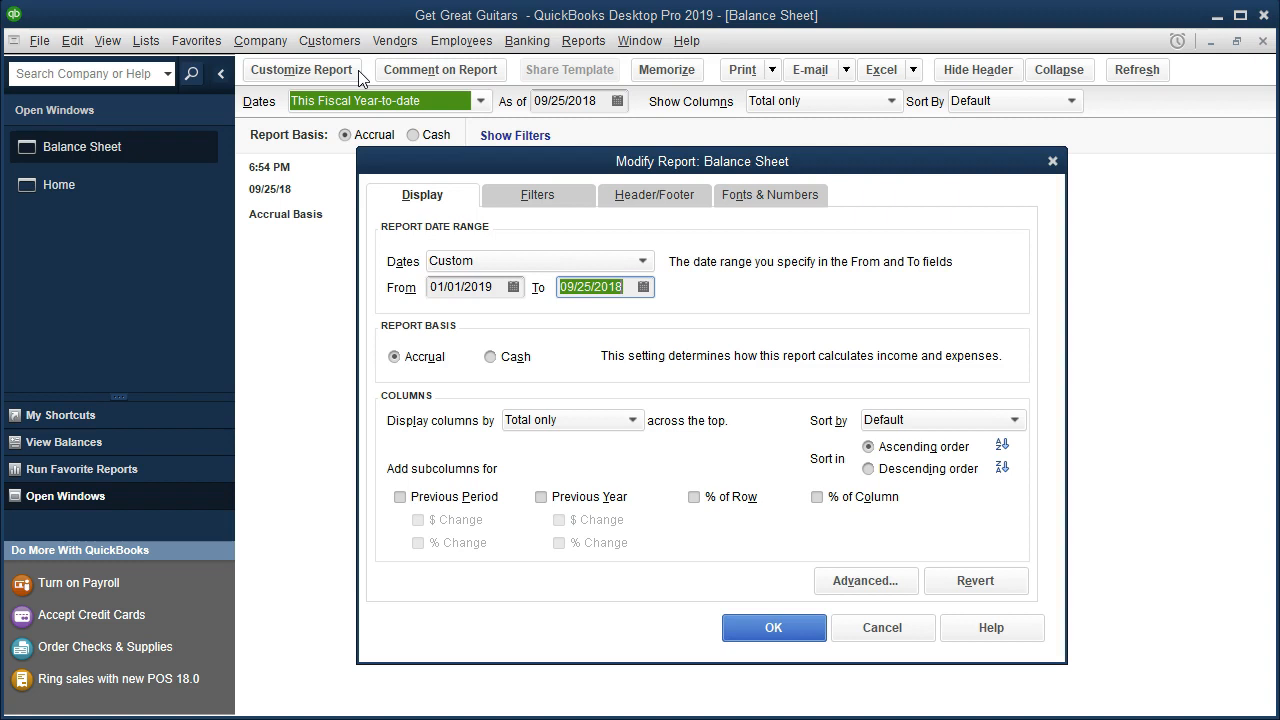
text(02/28/2019)
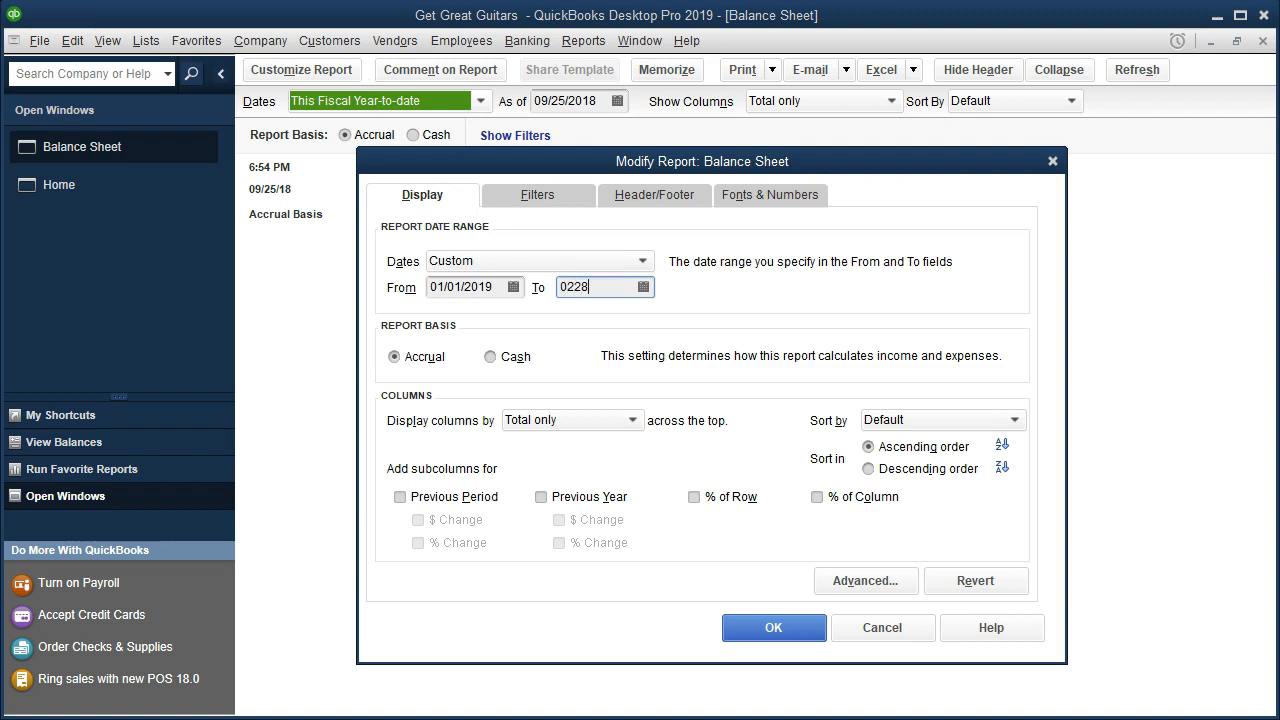
key(Tab)
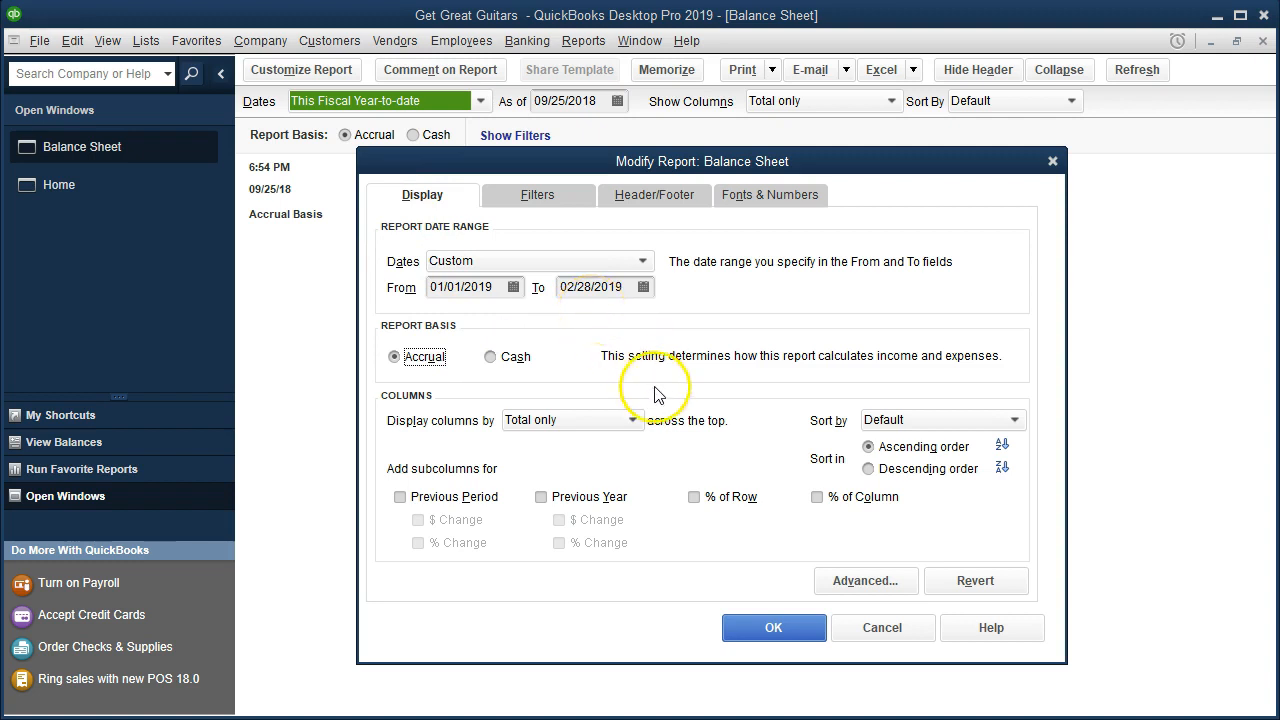
click(746, 630)
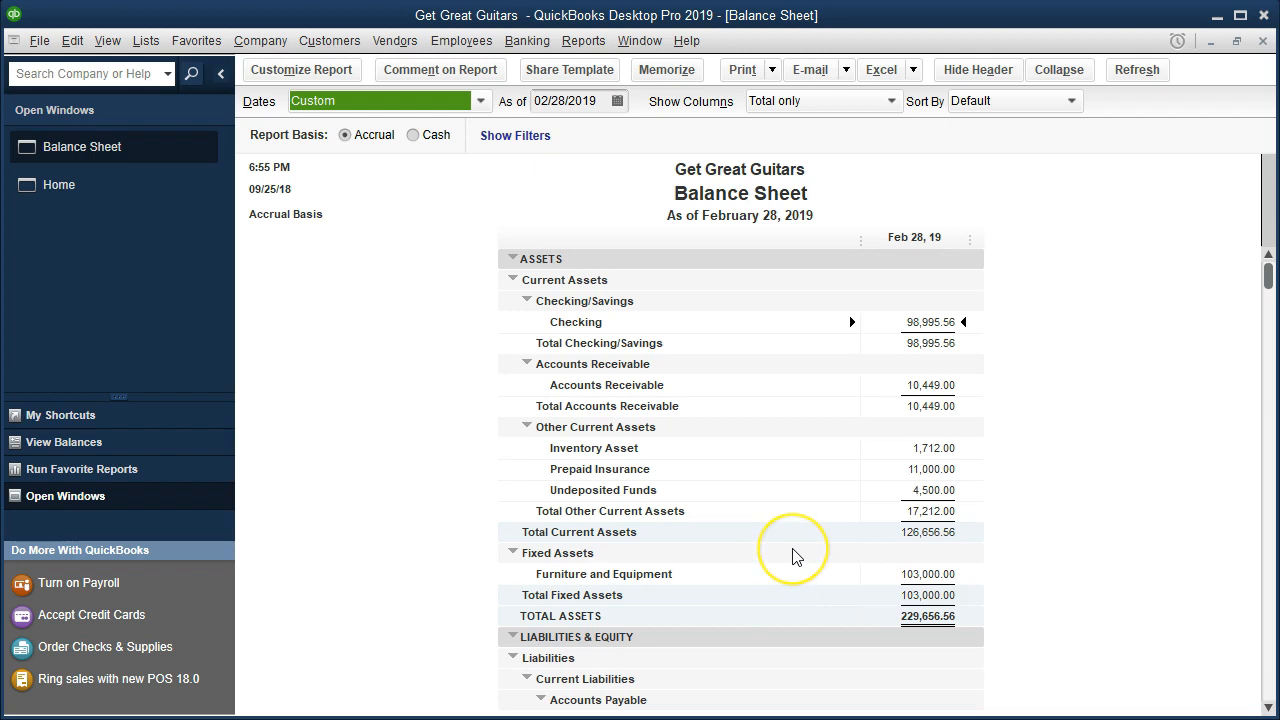
Review the balance sheet's liabilities, including the current and long-term loan payable balances, and its equity section
scroll(792, 556, down, 5)
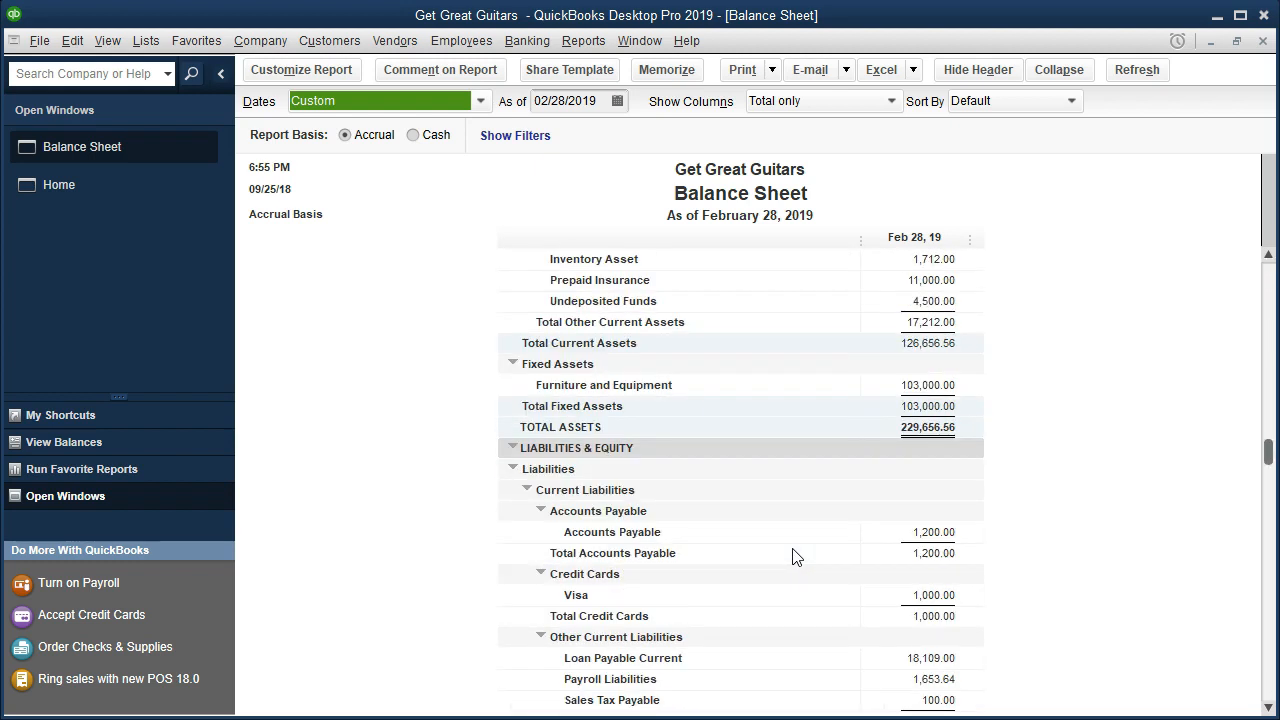
scroll(792, 556, down, 1)
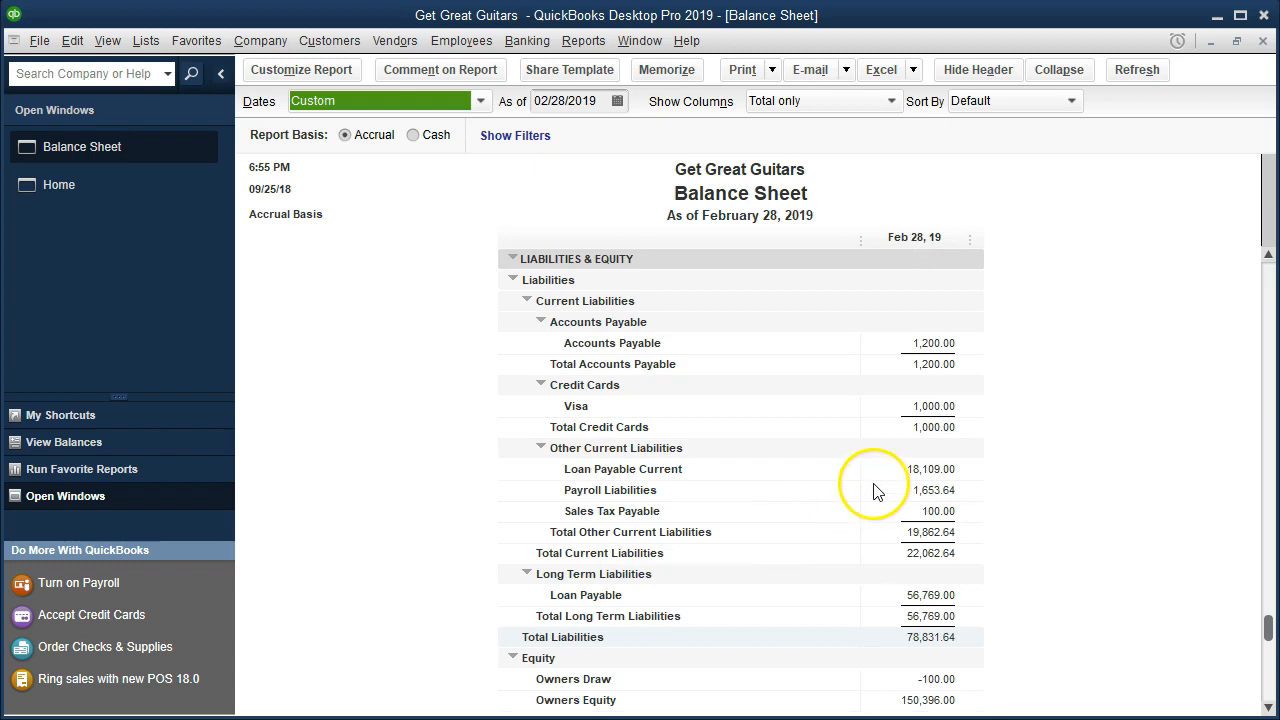
scroll(870, 505, down, 1)
click(912, 537)
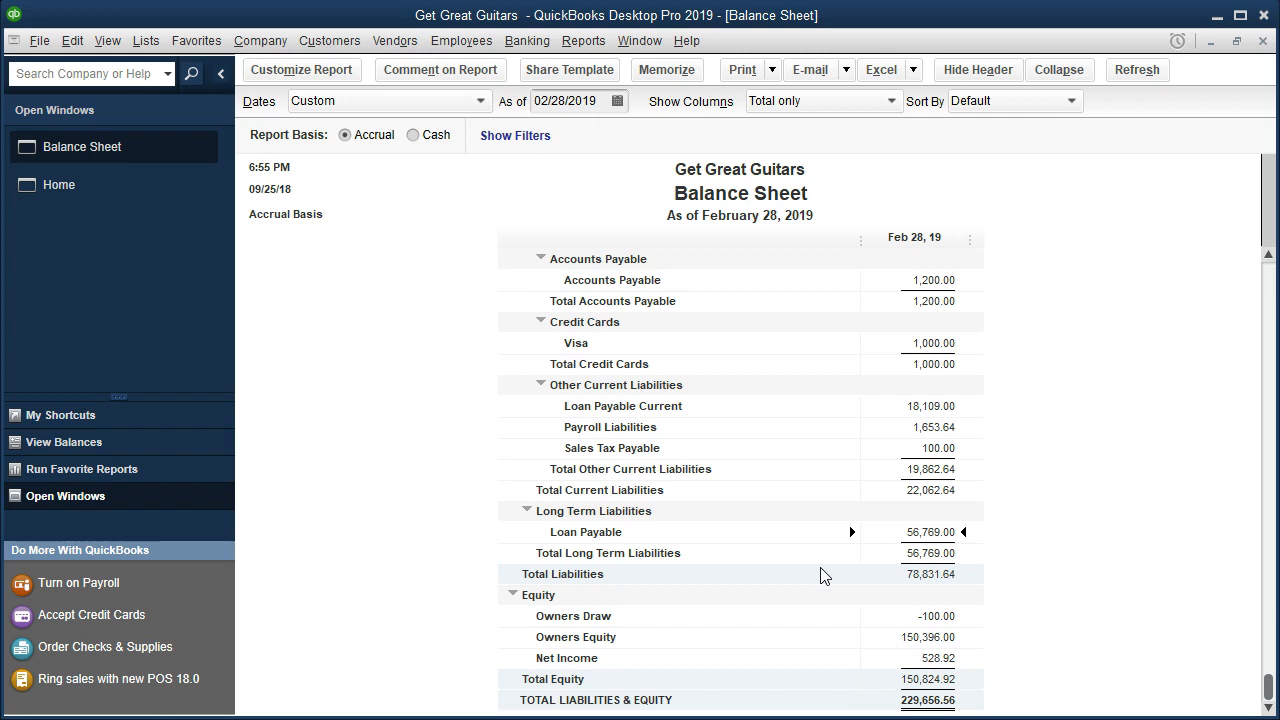
click(748, 609)
Switch to Loan Payments.xlsx in Excel and examine the loan amount and monthly payments on the Long Term (2) sheet
click(518, 717)
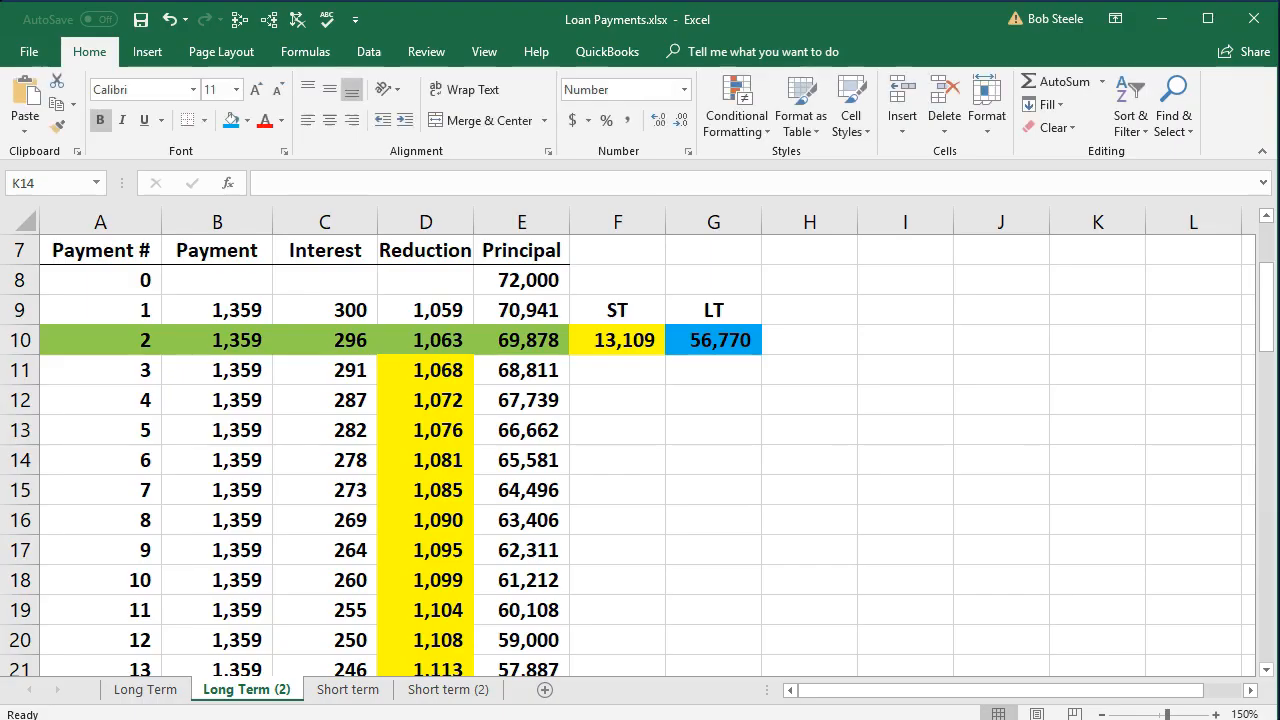
scroll(175, 548, up, 2)
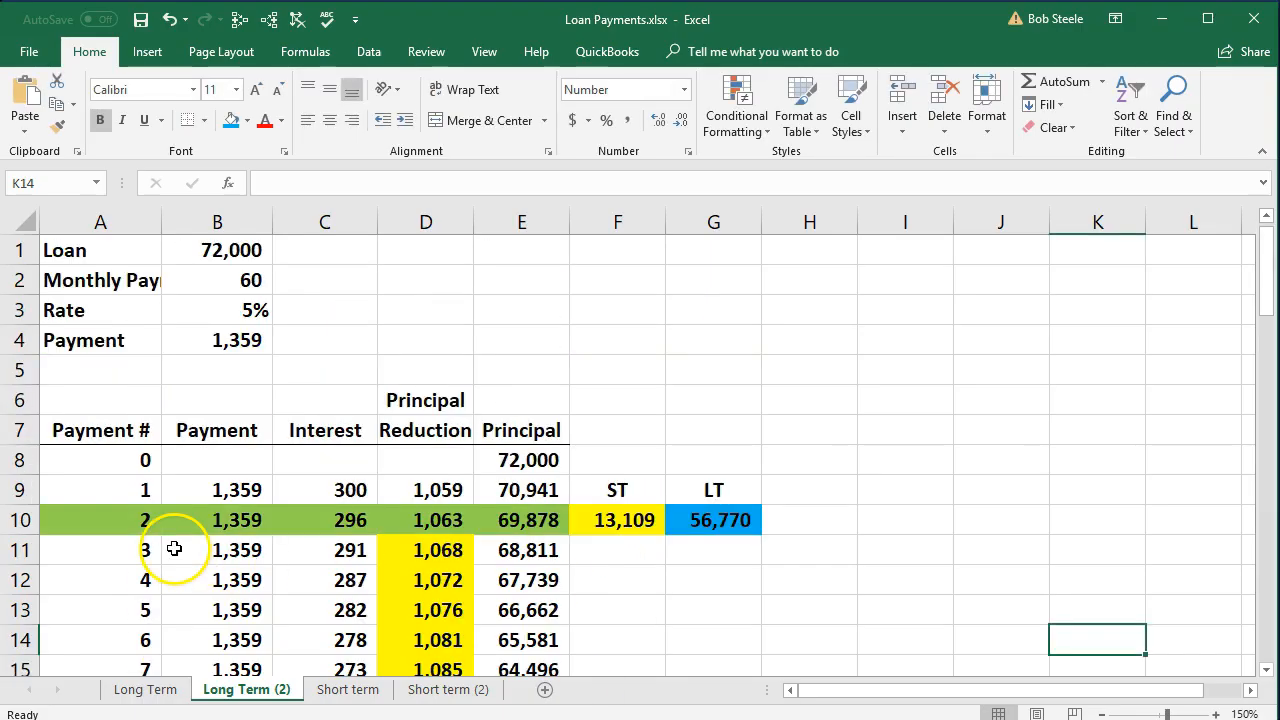
click(208, 250)
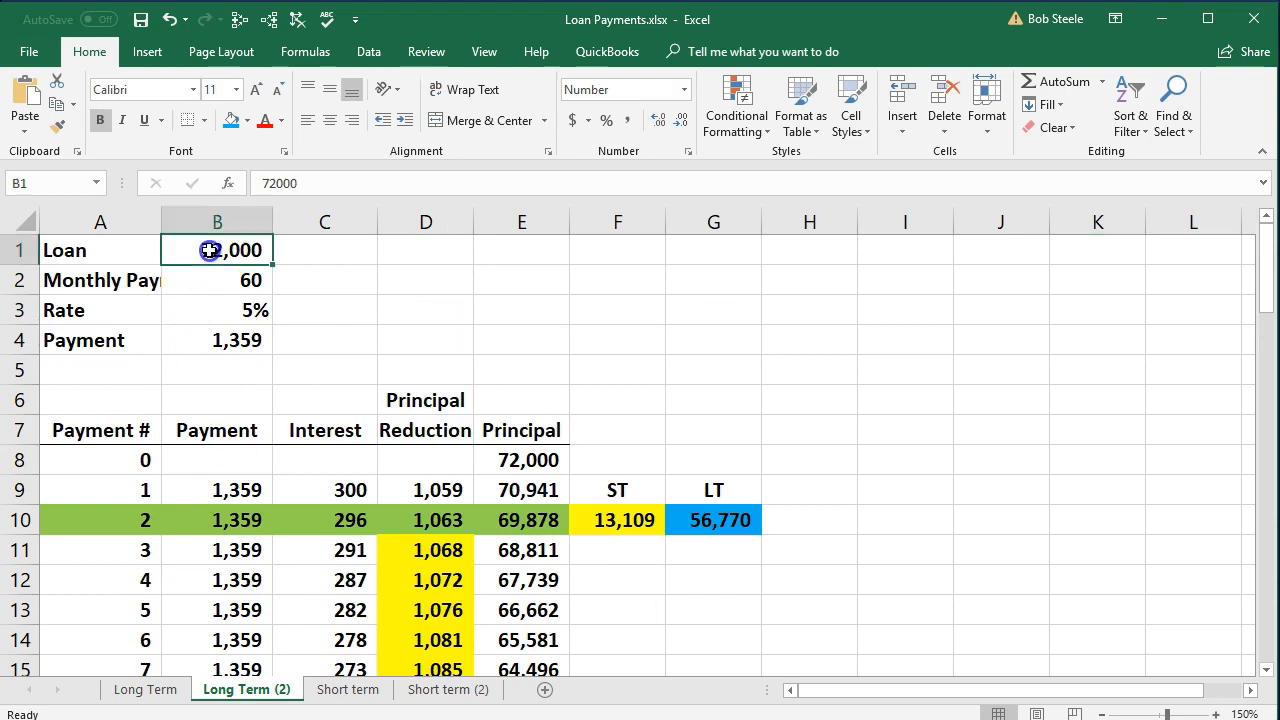
click(212, 490)
click(212, 548)
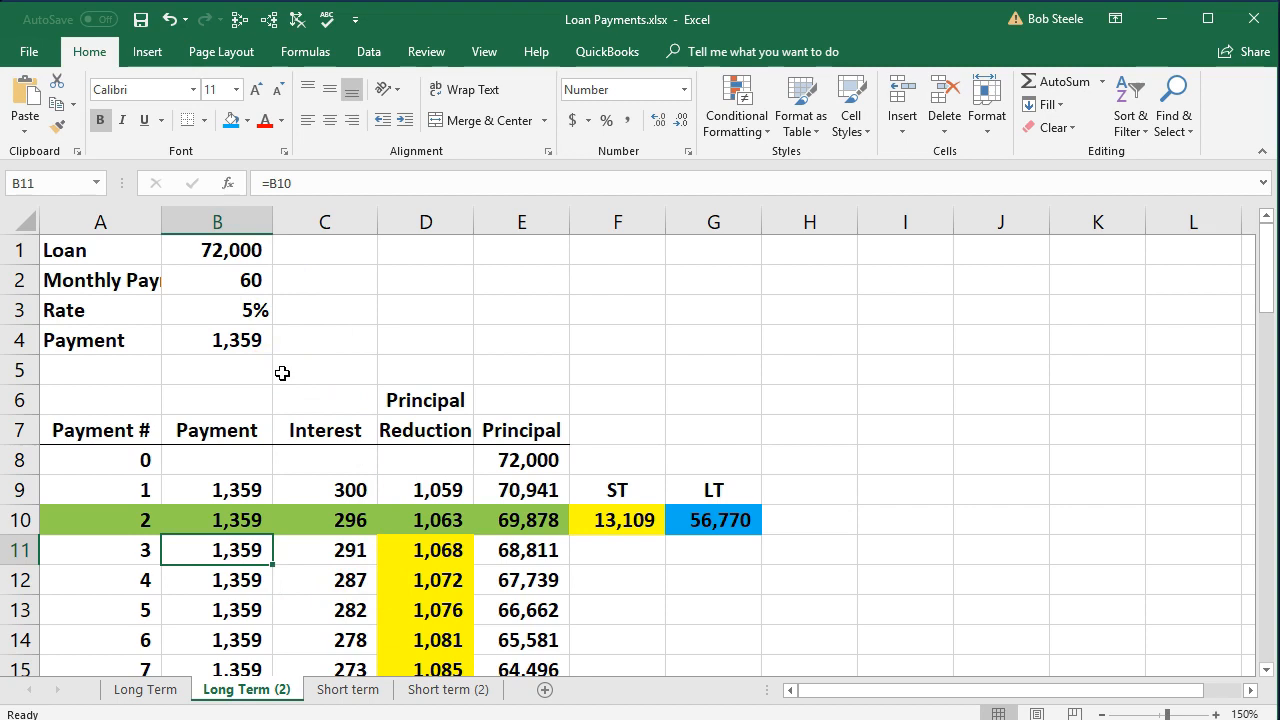
Compare the ending principal and interest on the Short term (2) sheet with the amortization table on Long Term (2)
click(447, 690)
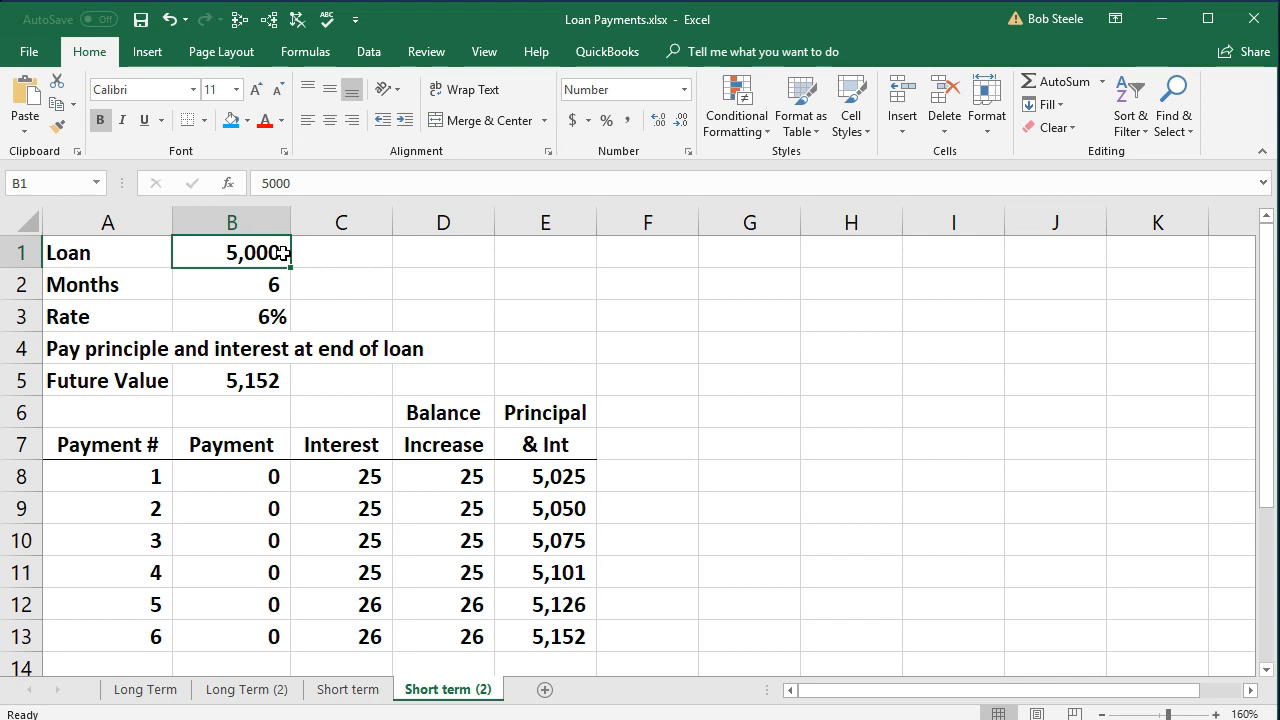
click(543, 632)
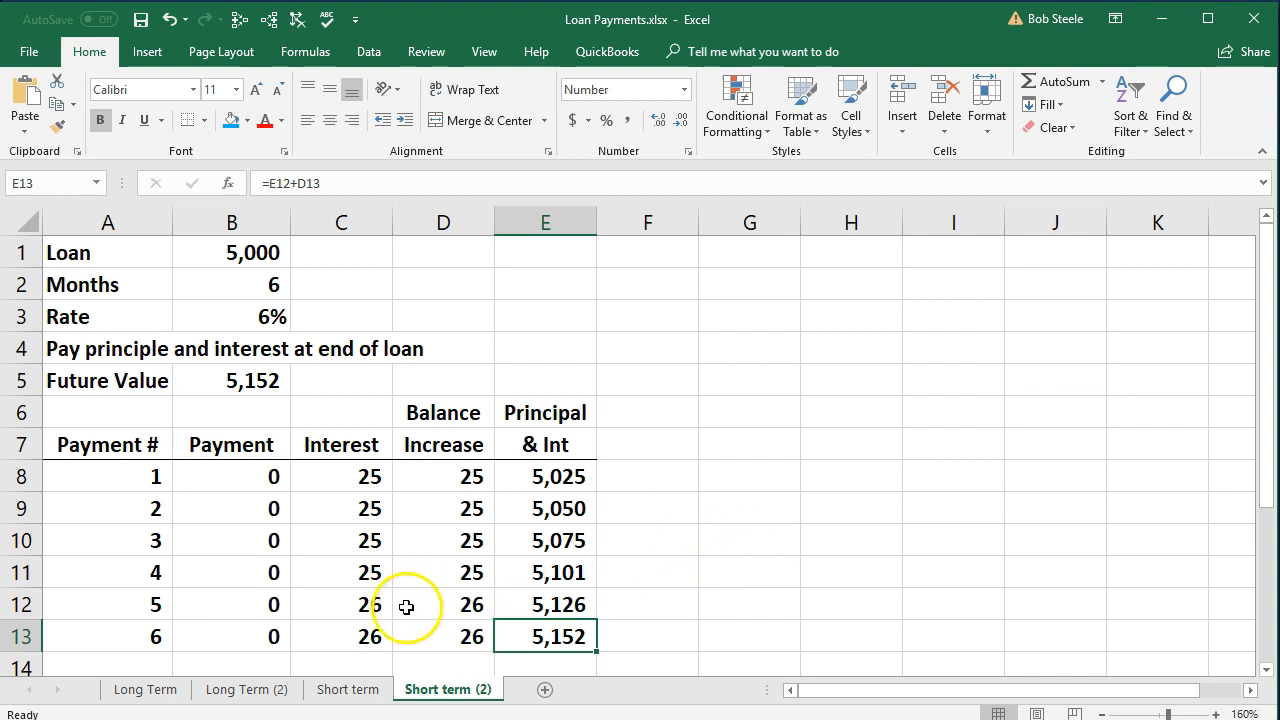
click(247, 689)
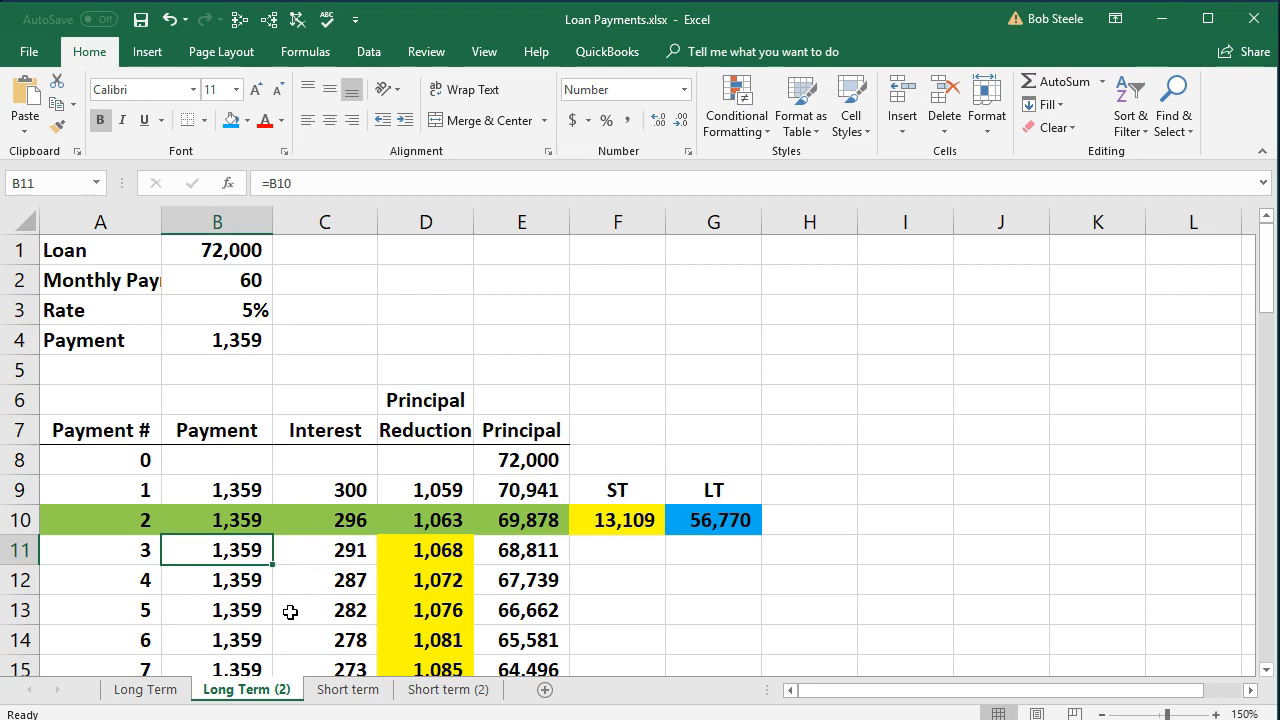
scroll(290, 612, down, 1)
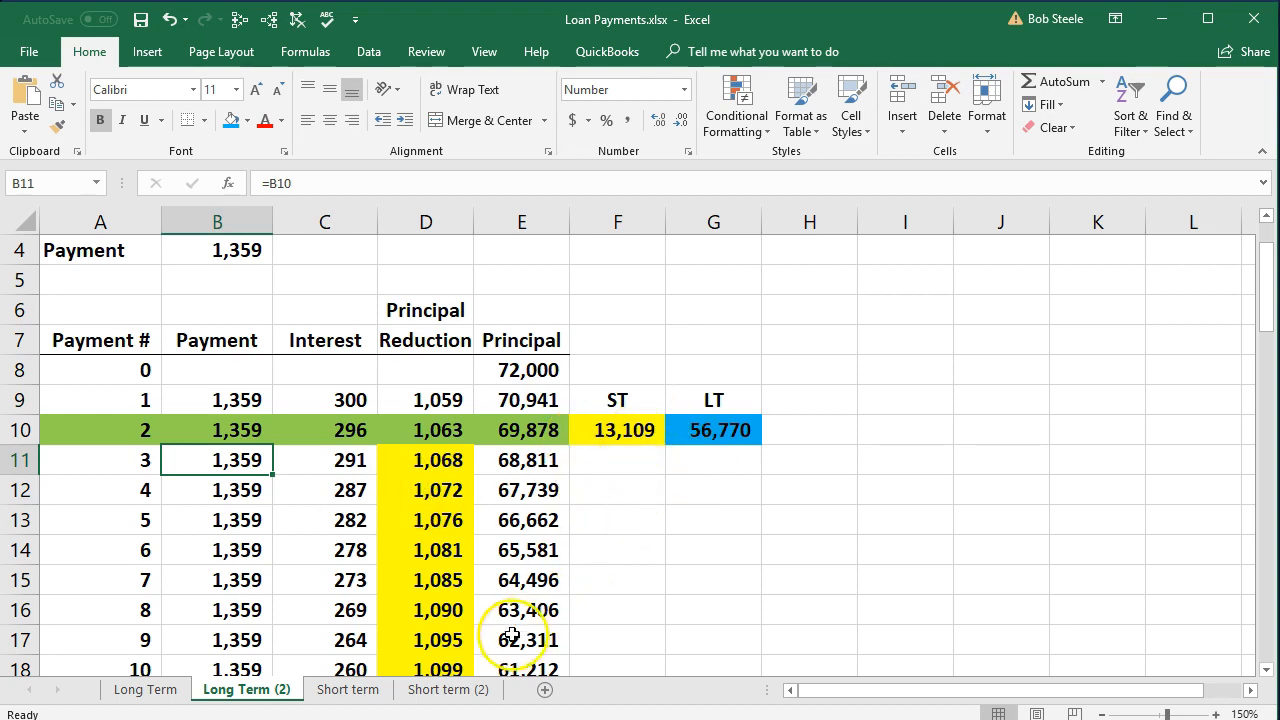
Inspect the loan amount and the Future Value formula on the Short term (2) sheet
click(474, 691)
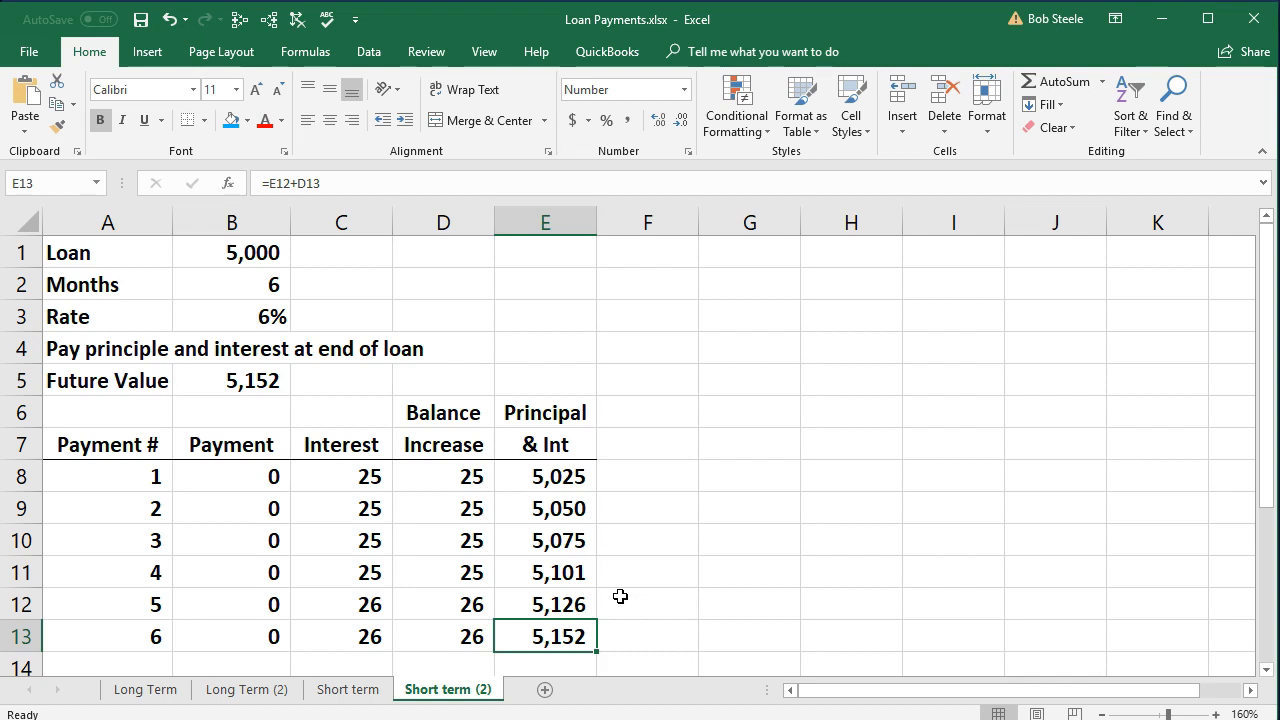
click(257, 381)
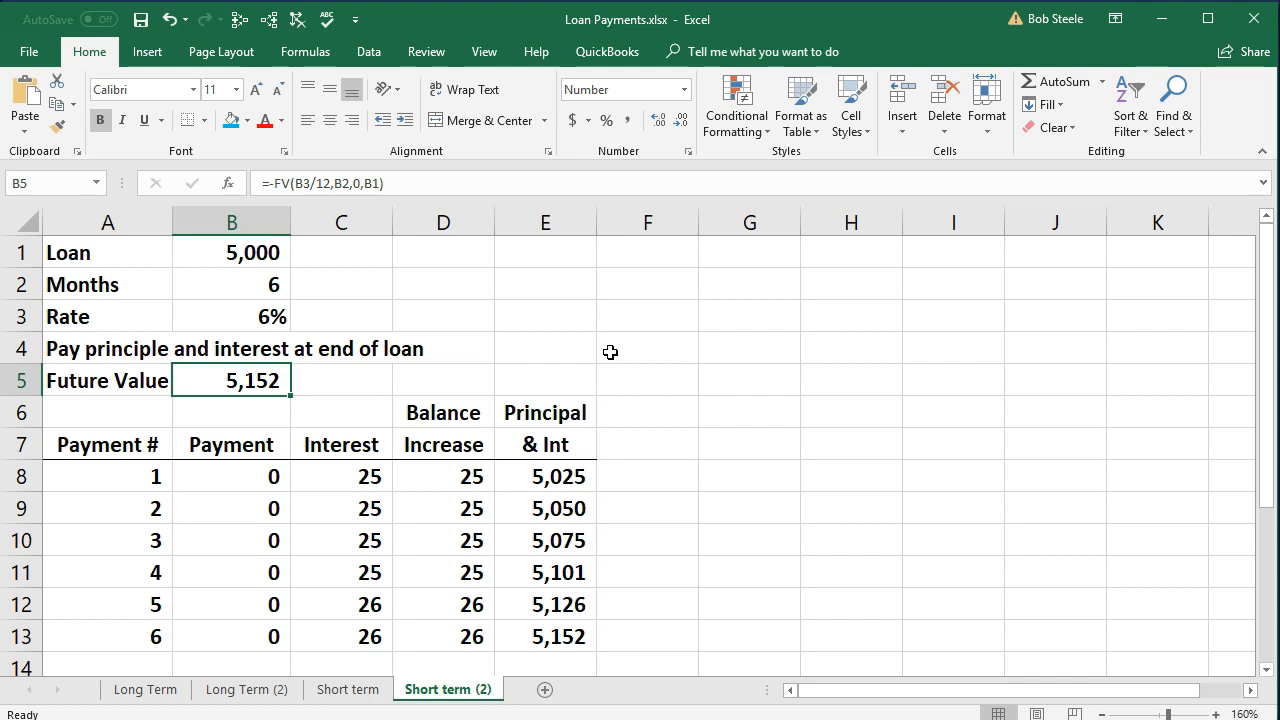
click(245, 252)
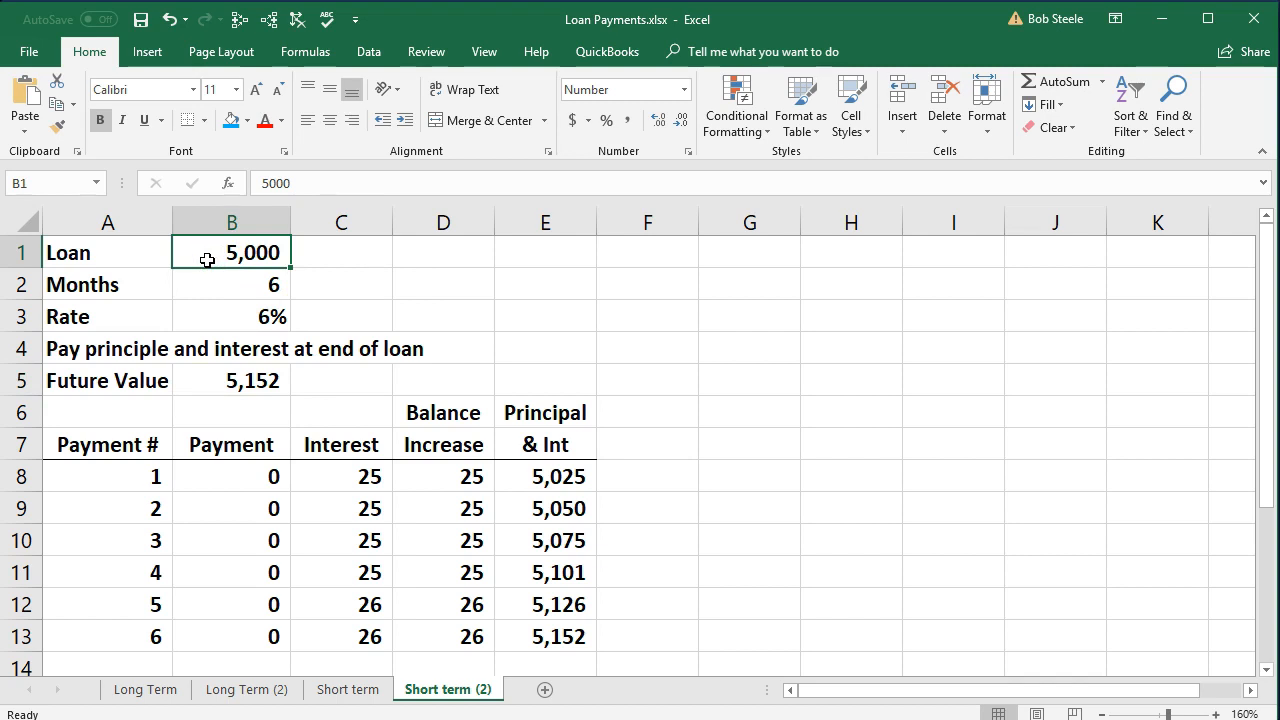
click(245, 380)
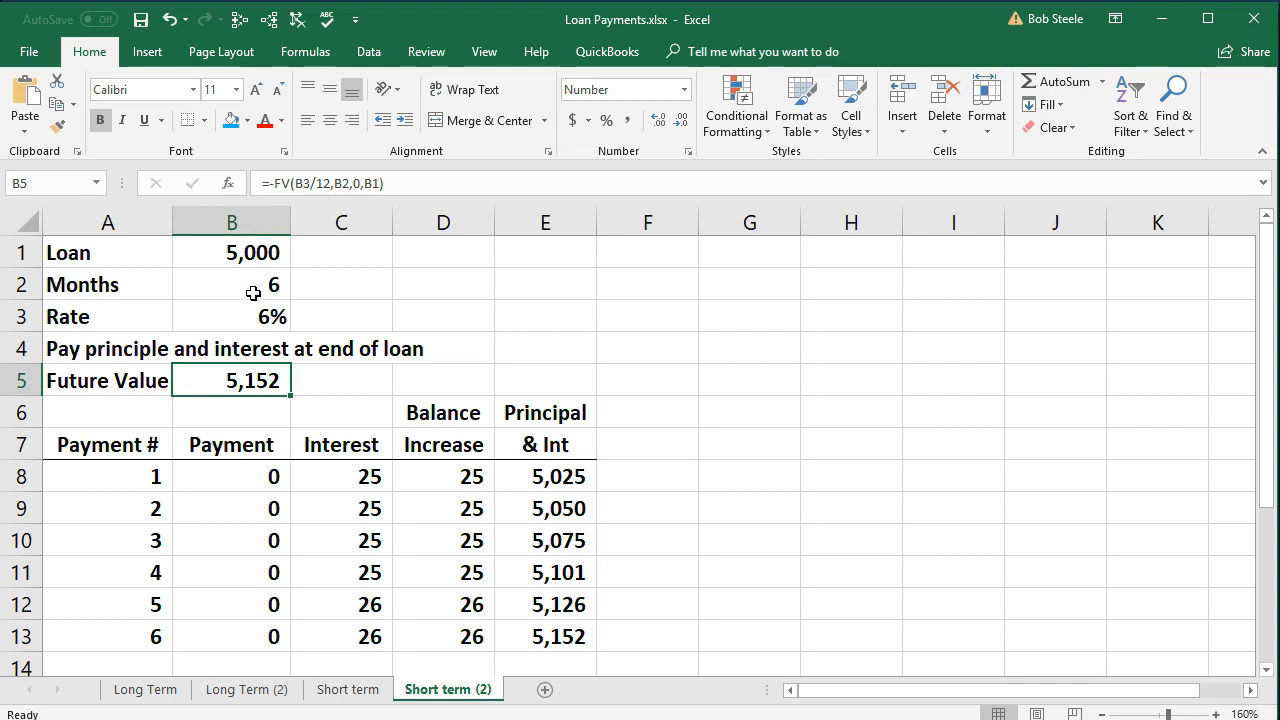
Fill the payment 1 row, A8:E8, on the Short term (2) sheet with light green
click(160, 478)
drag(160, 478, 526, 480)
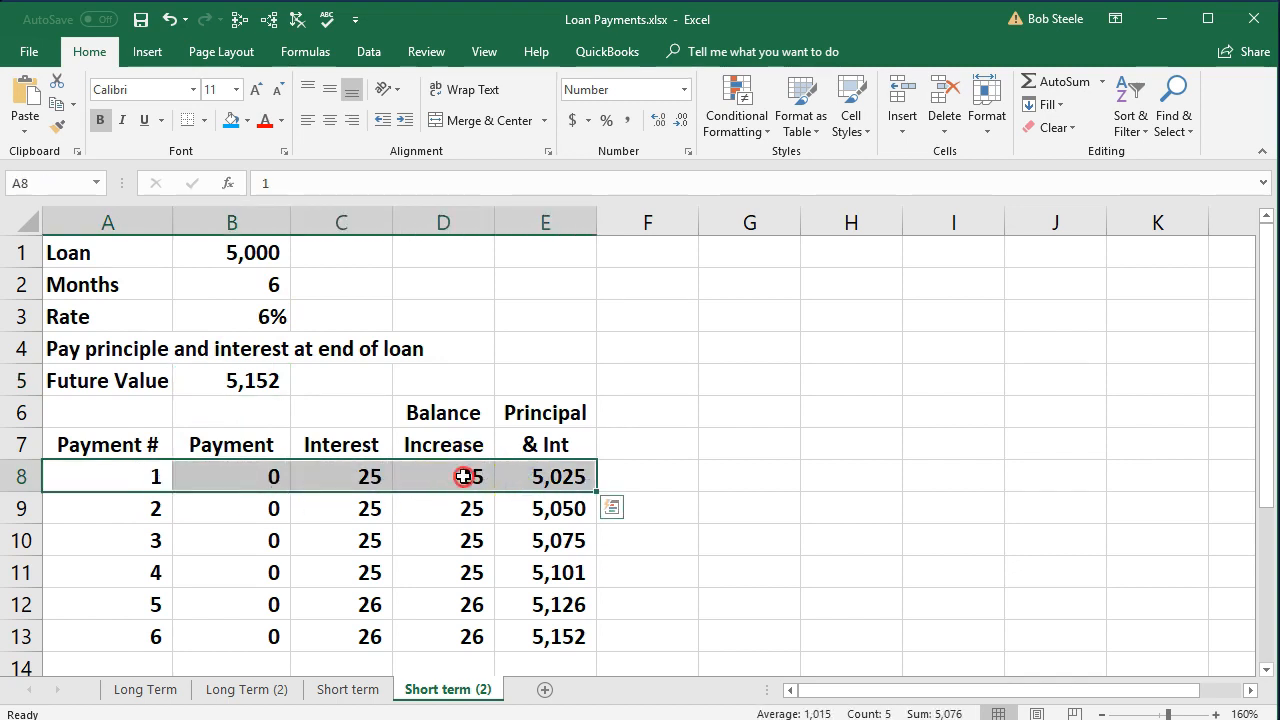
right_click(469, 478)
click(561, 532)
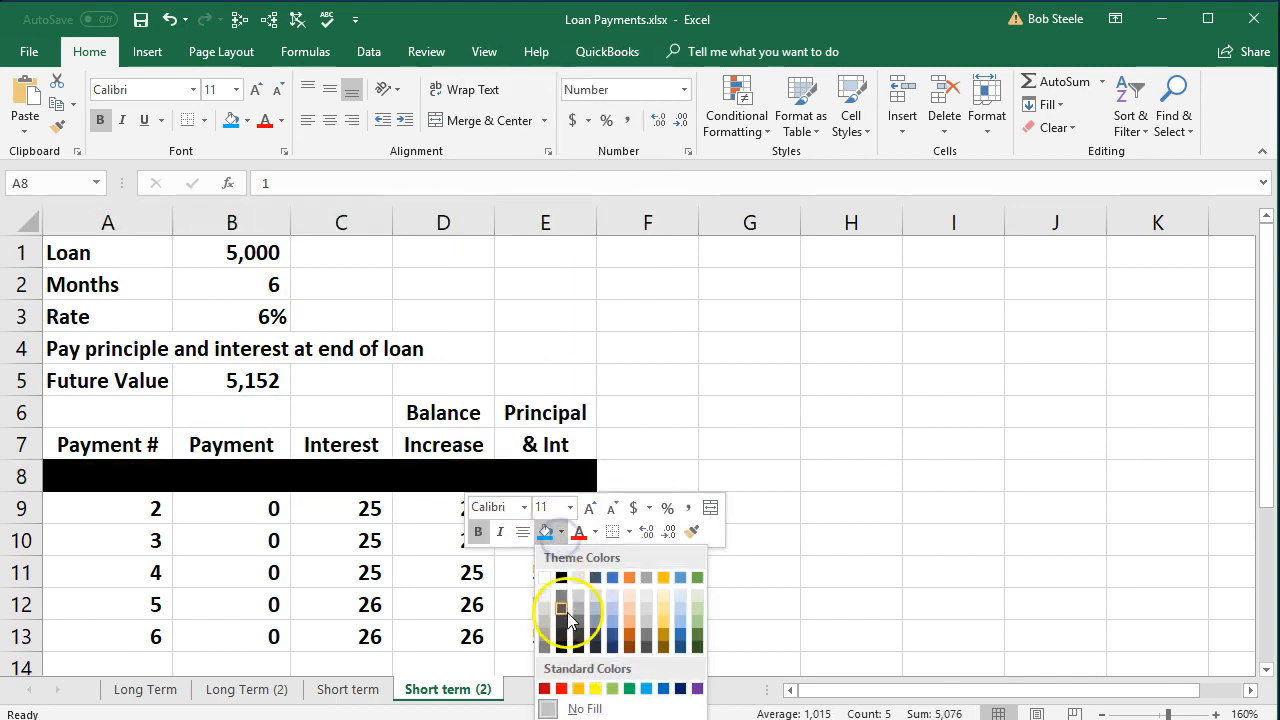
click(610, 690)
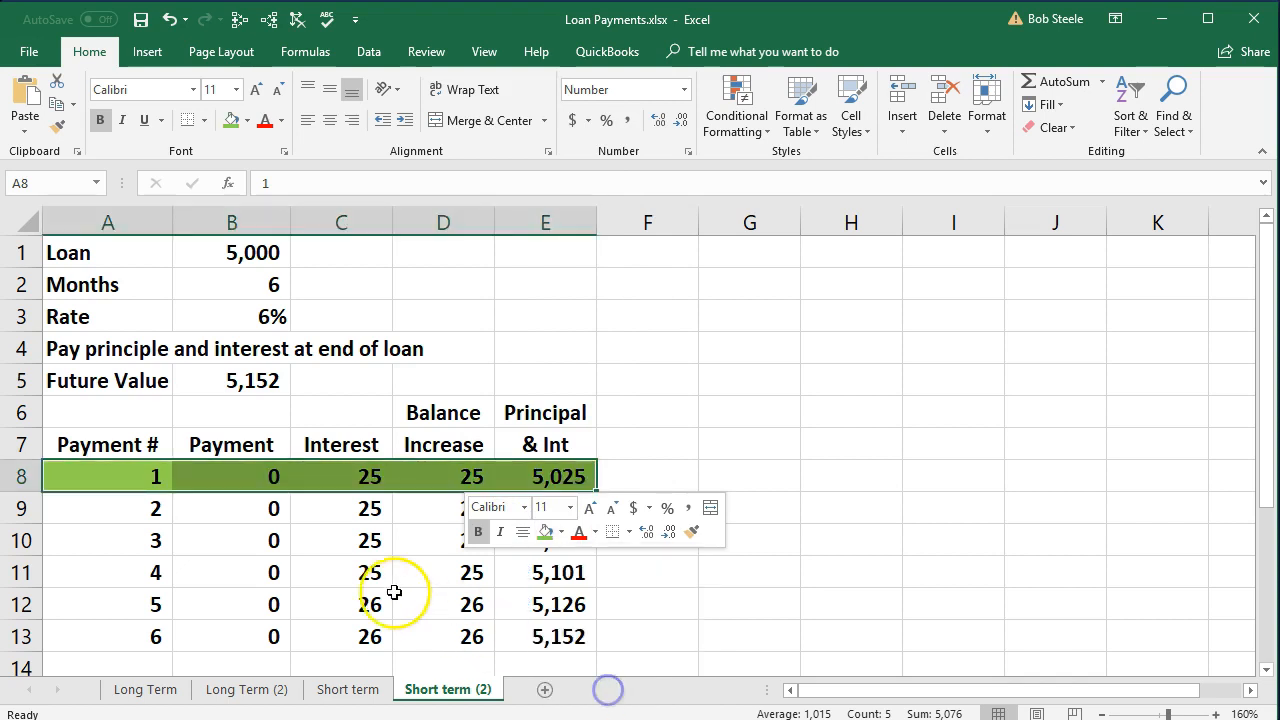
Check the interest formulas for payments 2 and 1 and the loan amount behind the short-term calculation
click(305, 506)
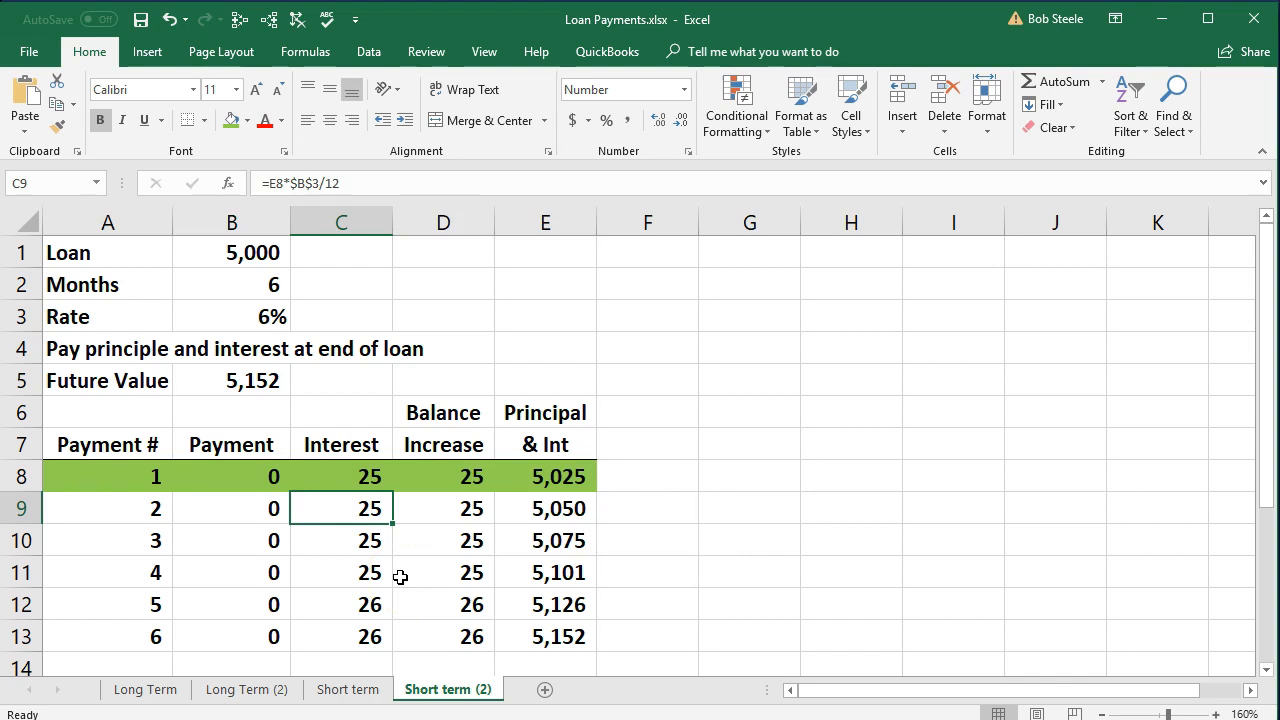
click(345, 478)
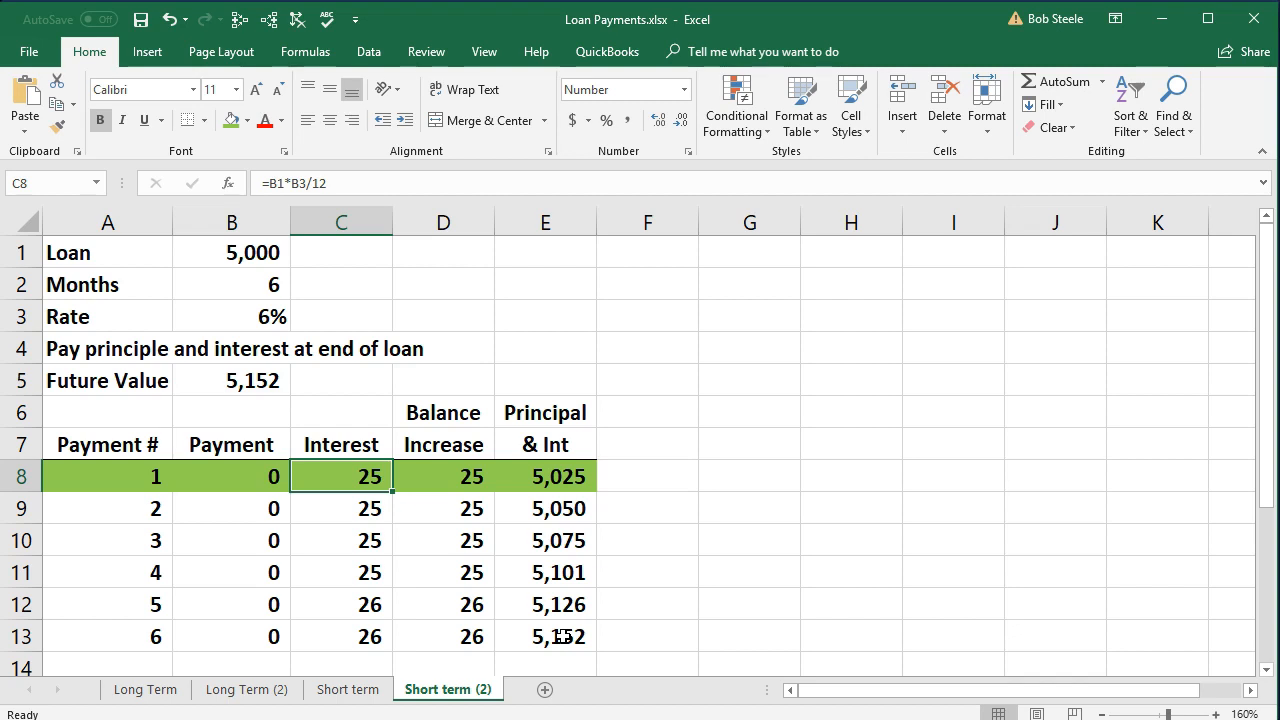
click(272, 252)
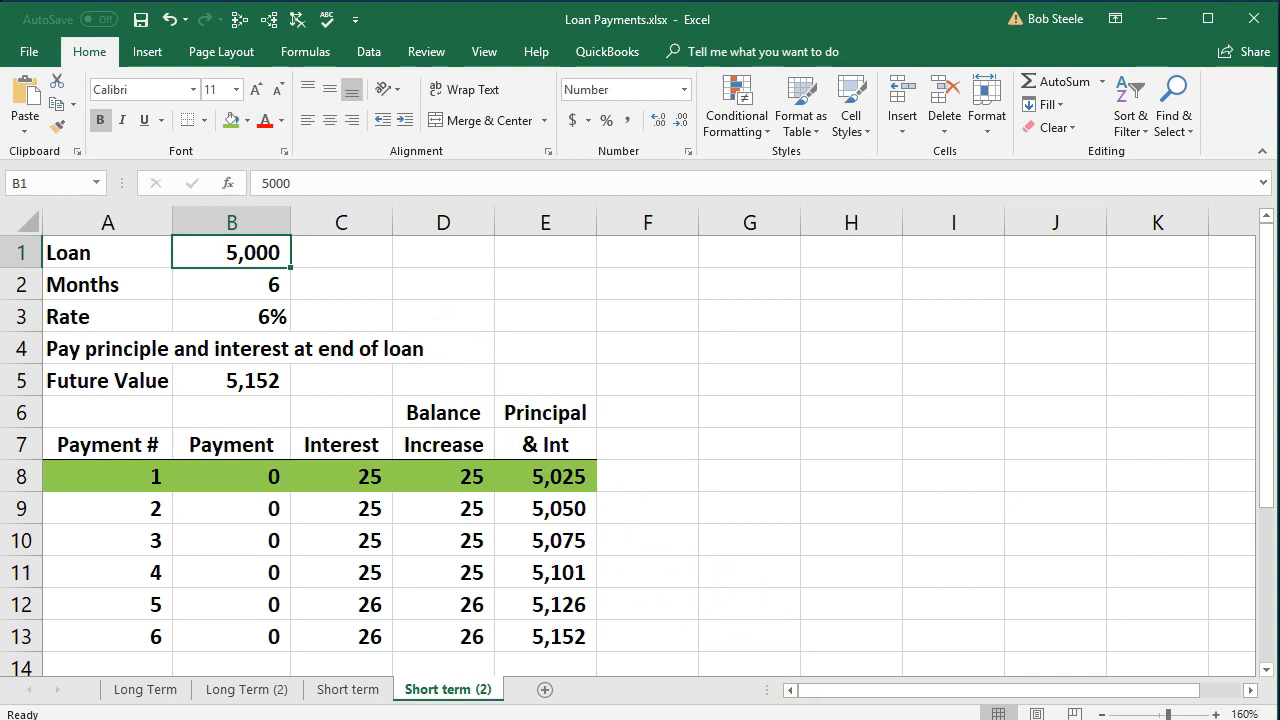
Switch to QuickBooks, look at a blank general journal entry form, and close it without recording anything
click(765, 716)
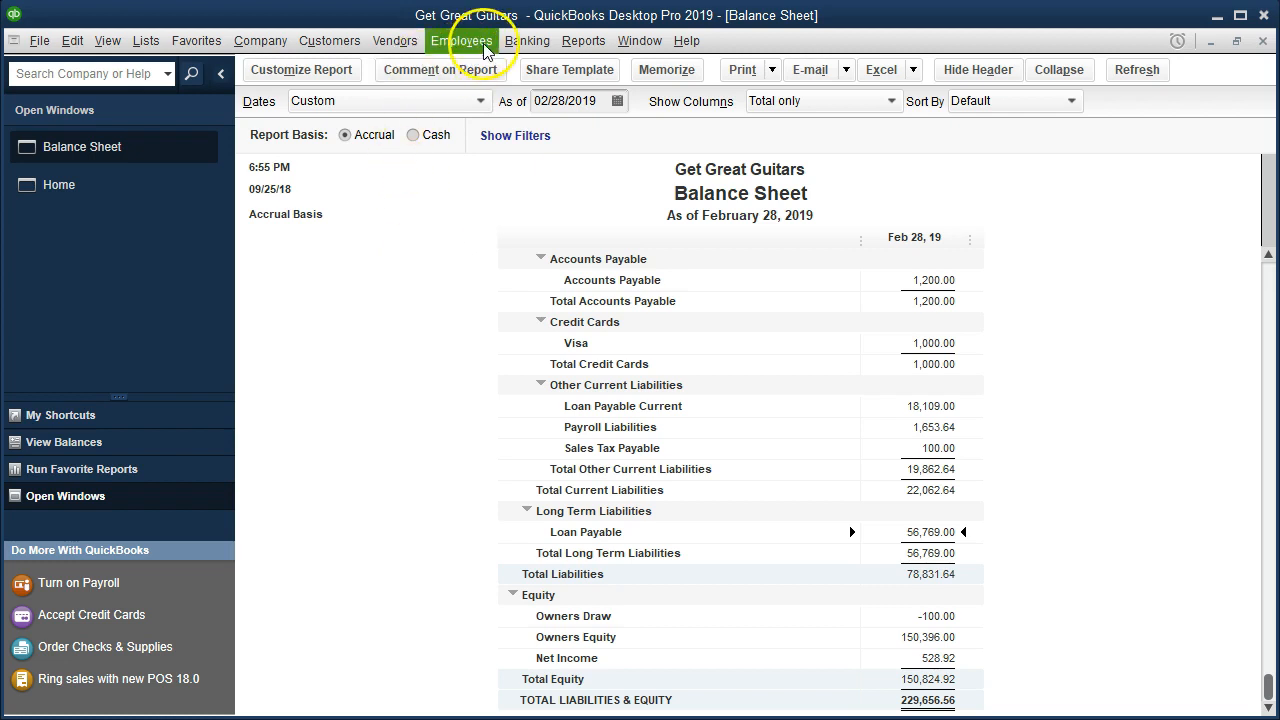
click(261, 40)
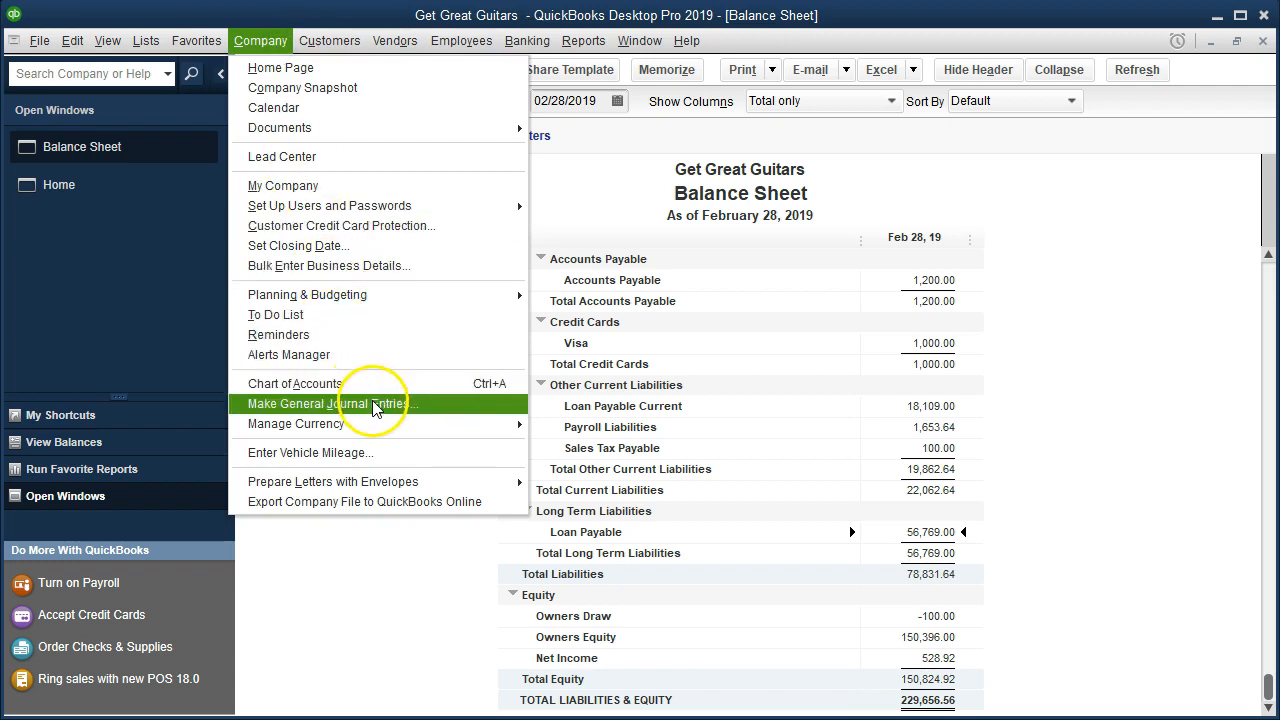
click(416, 405)
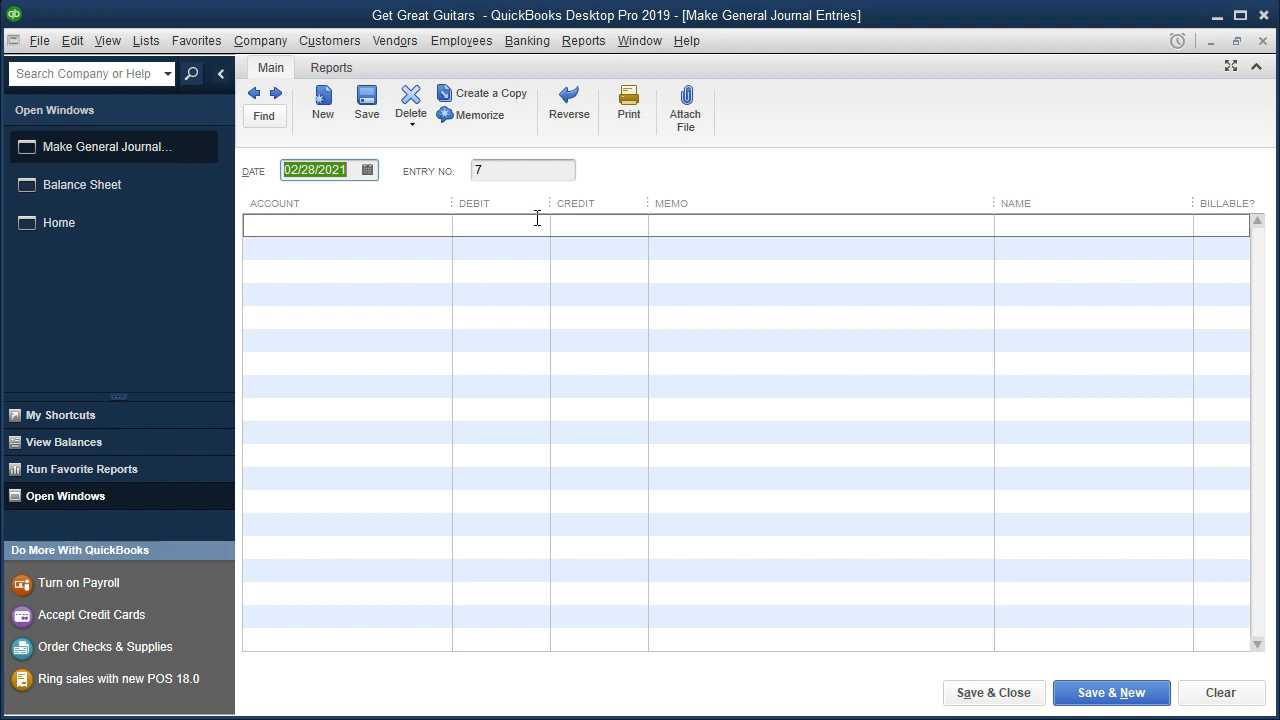
click(1262, 42)
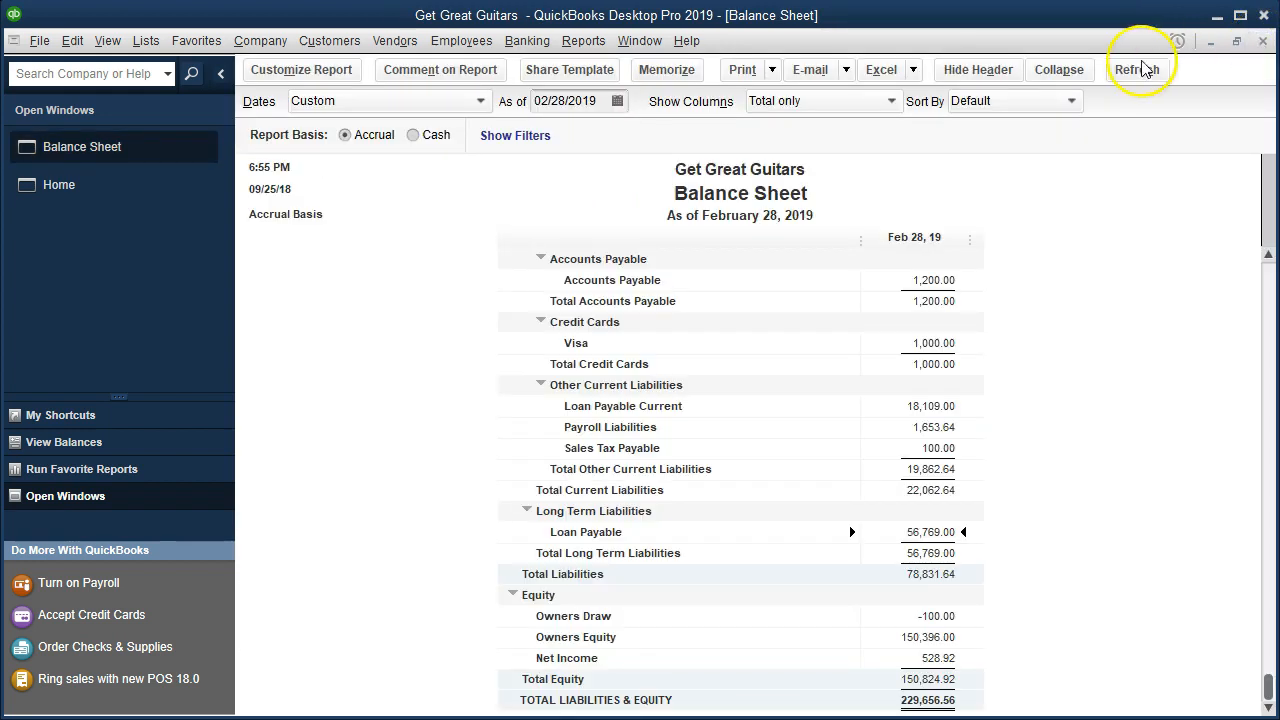
Look through the accounts available for register entry and close the account selection without opening a register
click(527, 41)
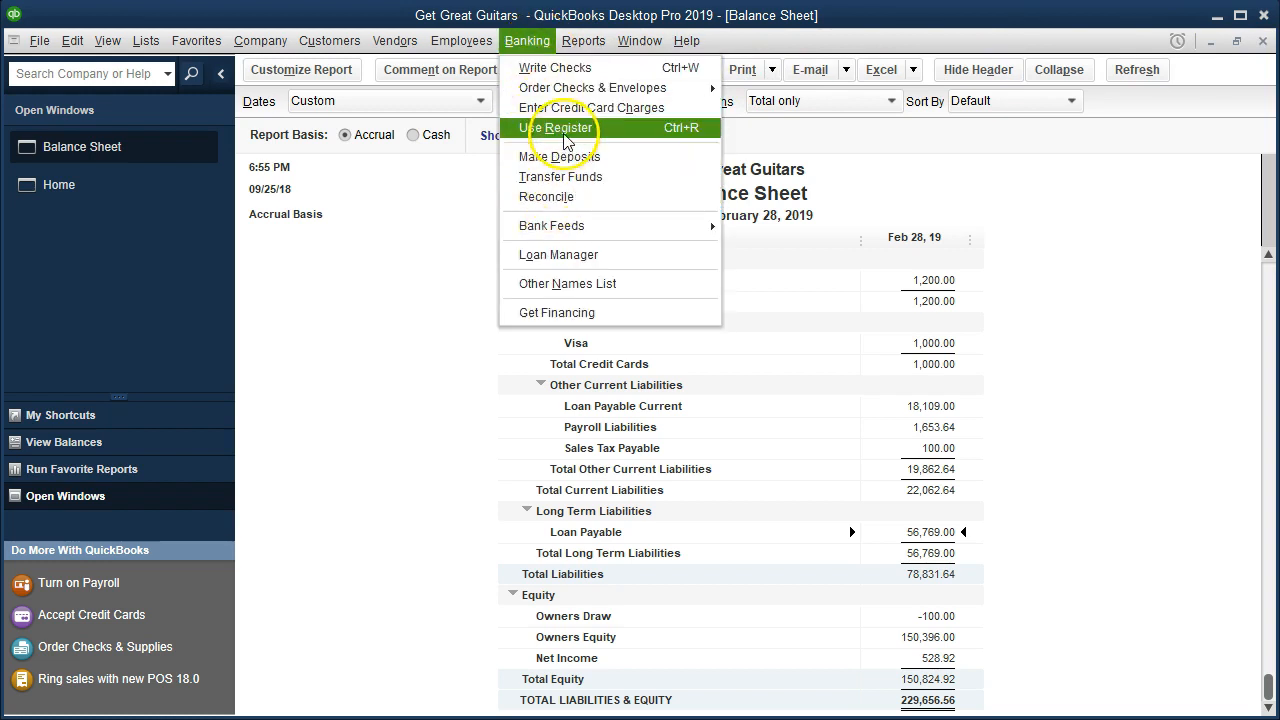
click(640, 128)
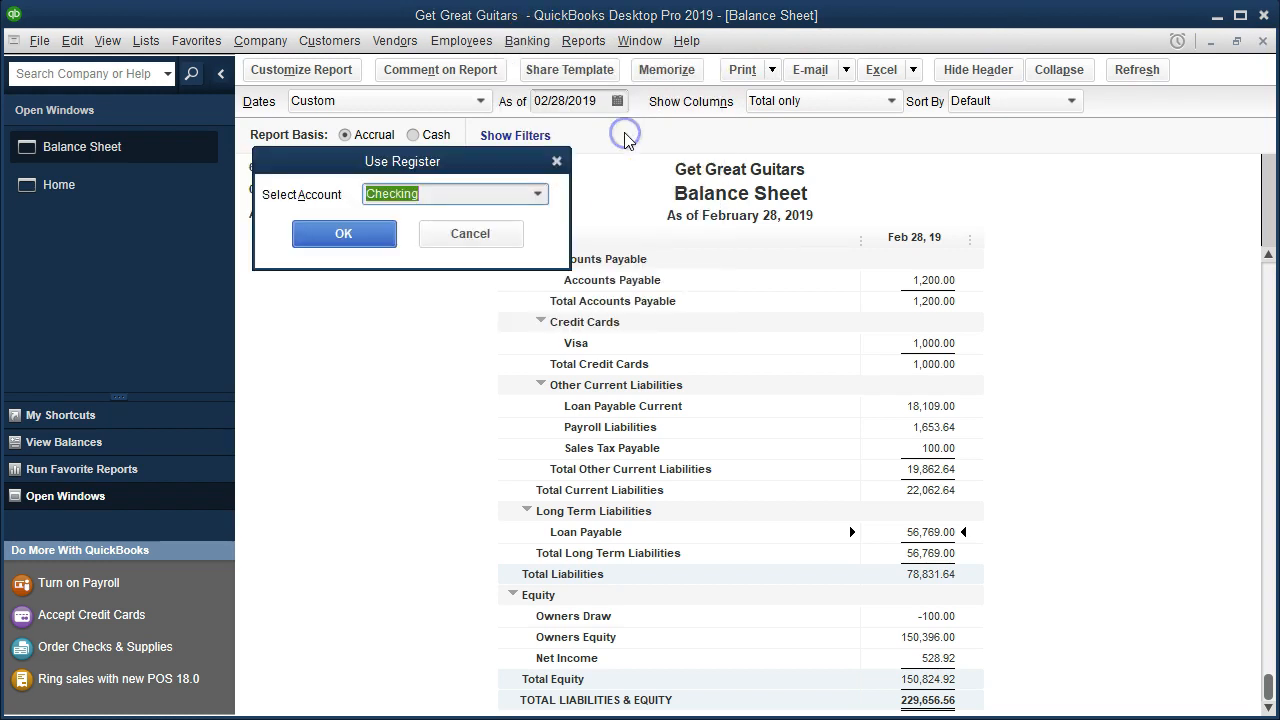
click(539, 195)
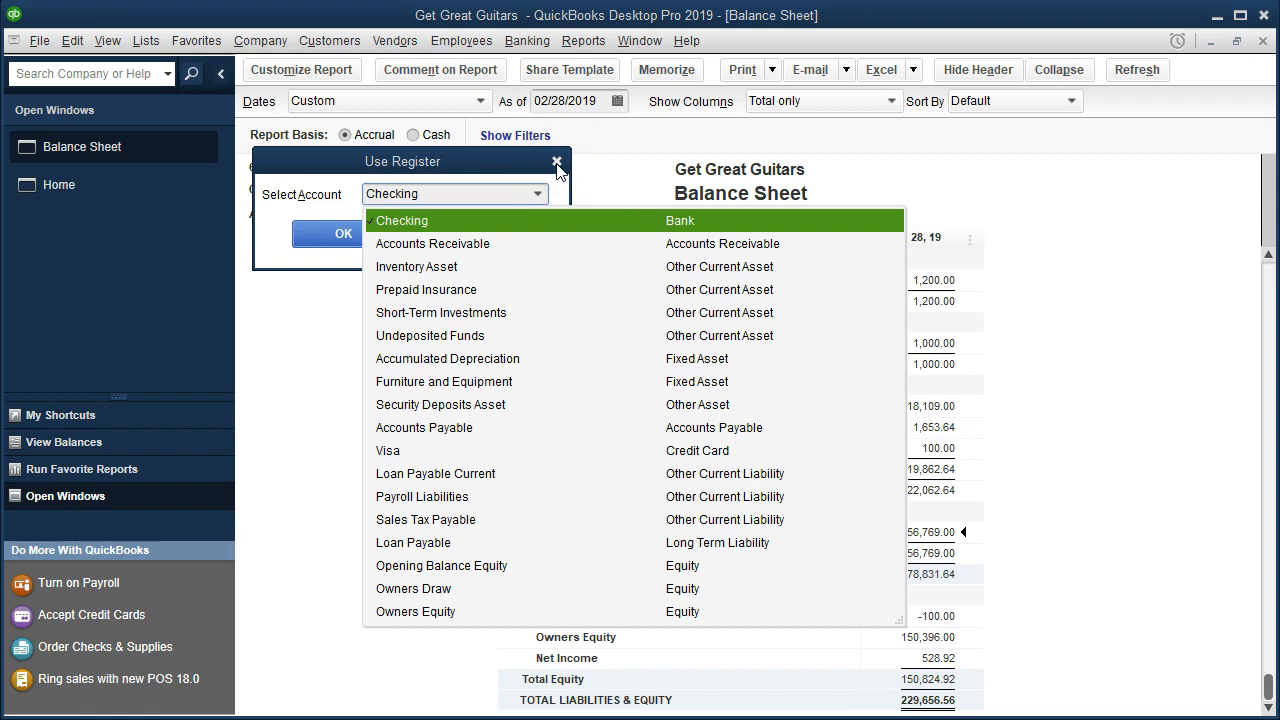
click(557, 163)
click(557, 163)
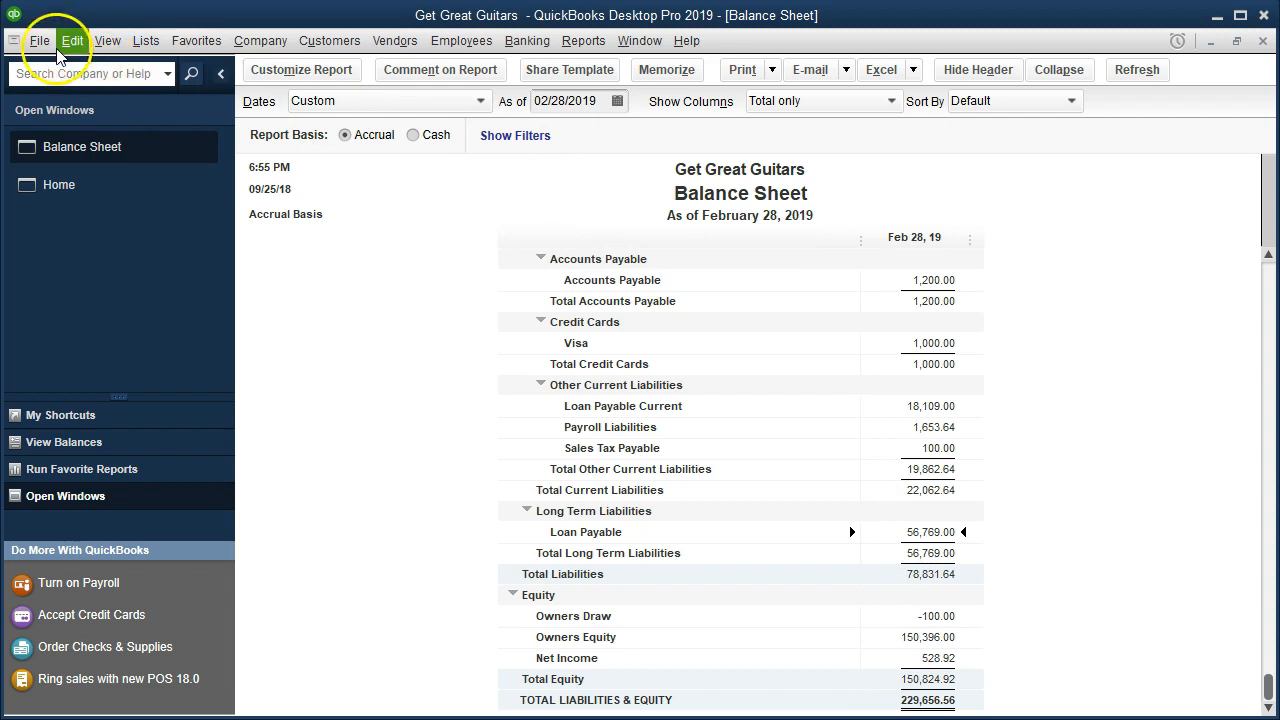
Add a new account named Interest Payable, of type Other Current Liability, to the chart of accounts
click(145, 41)
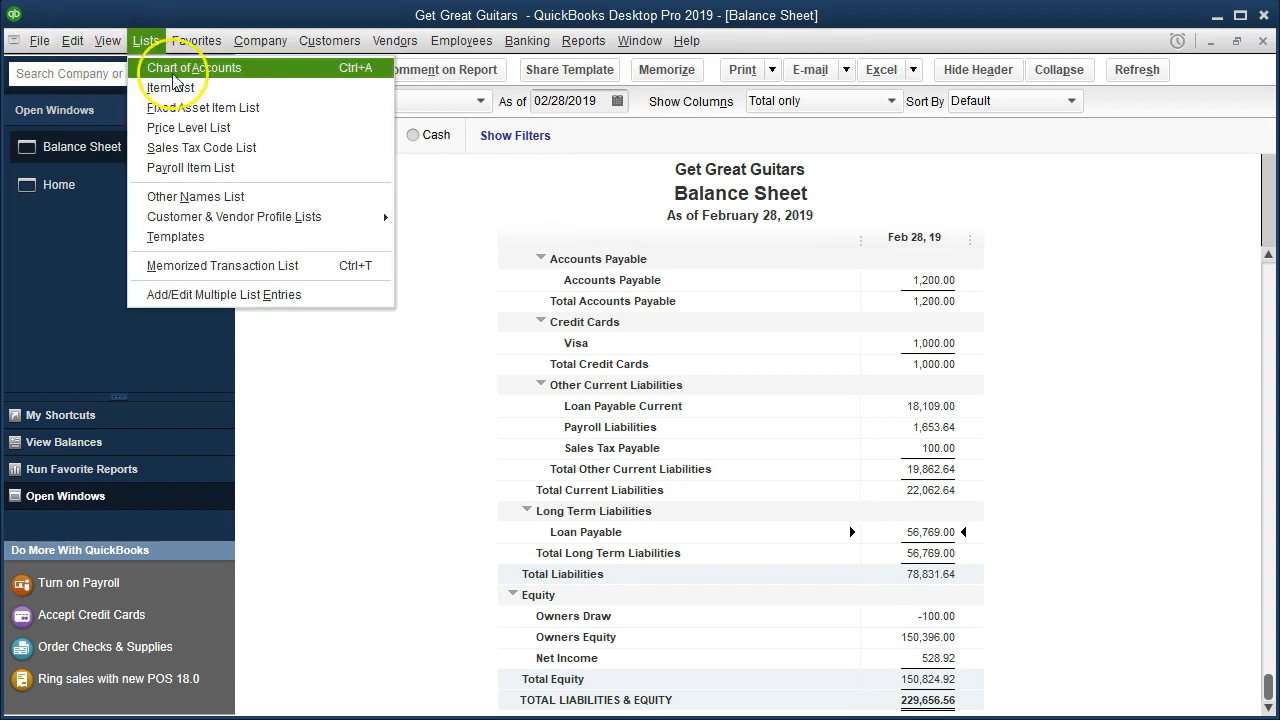
click(268, 77)
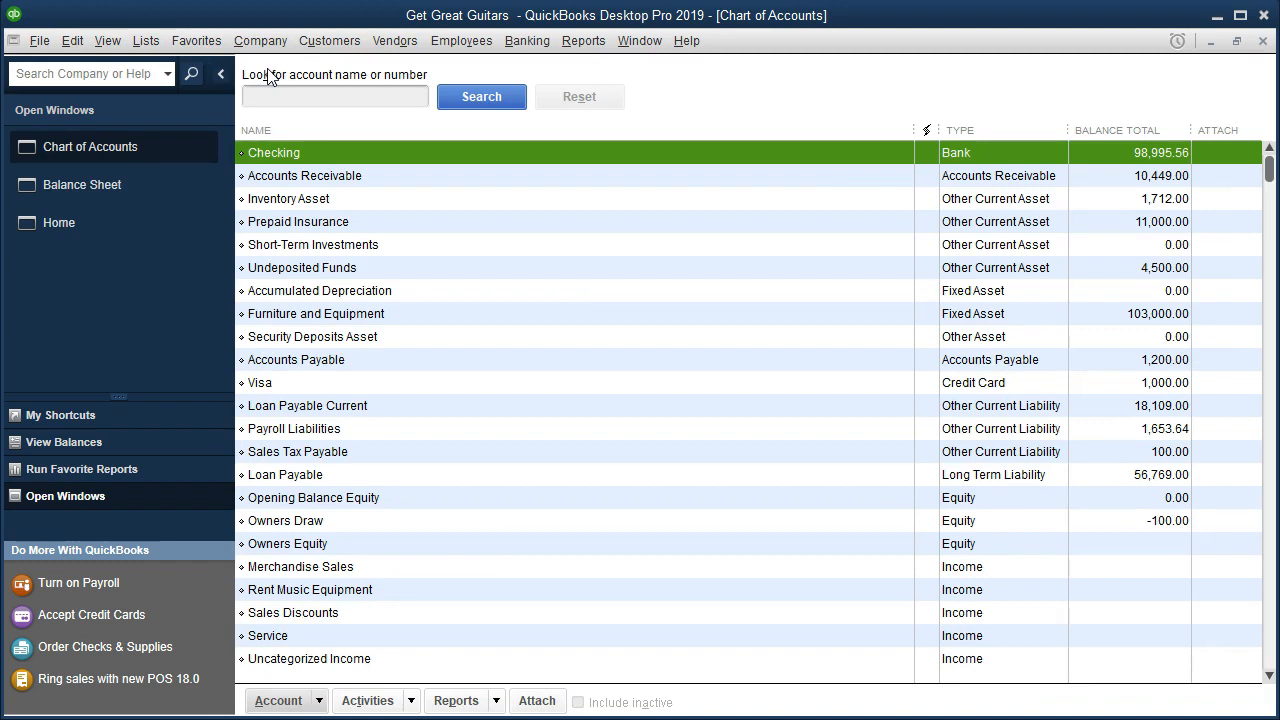
click(321, 705)
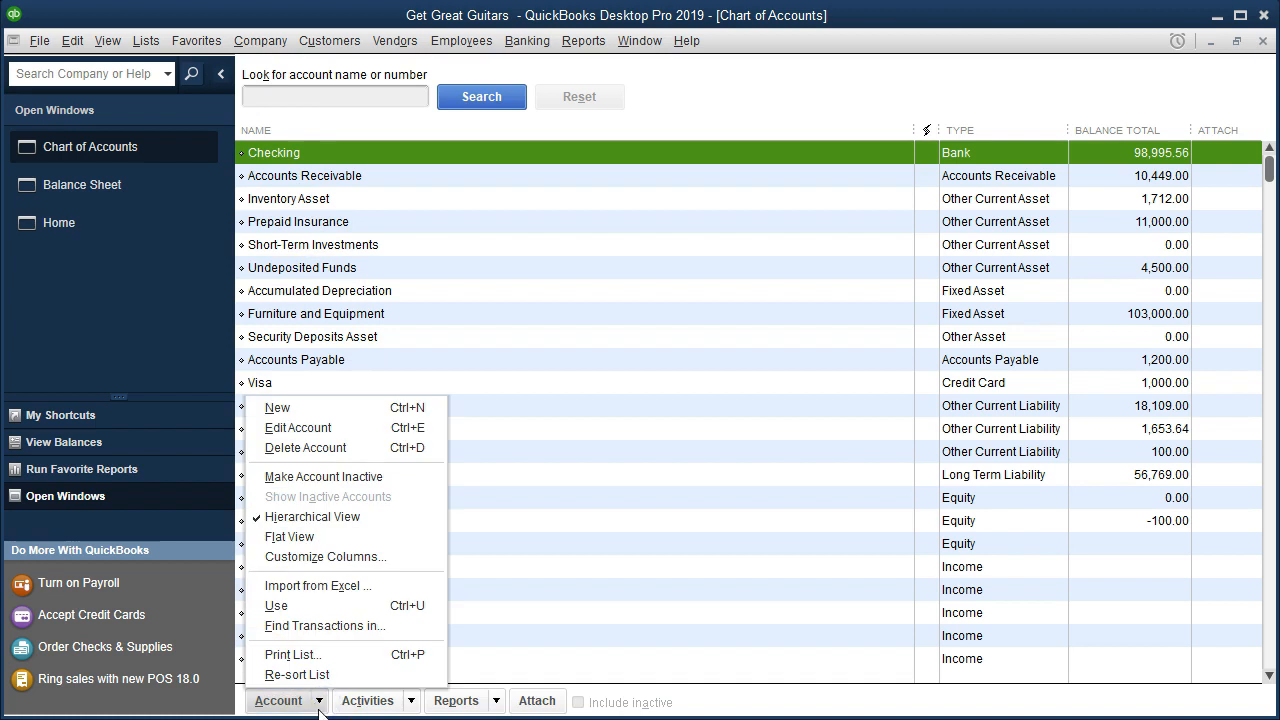
click(322, 411)
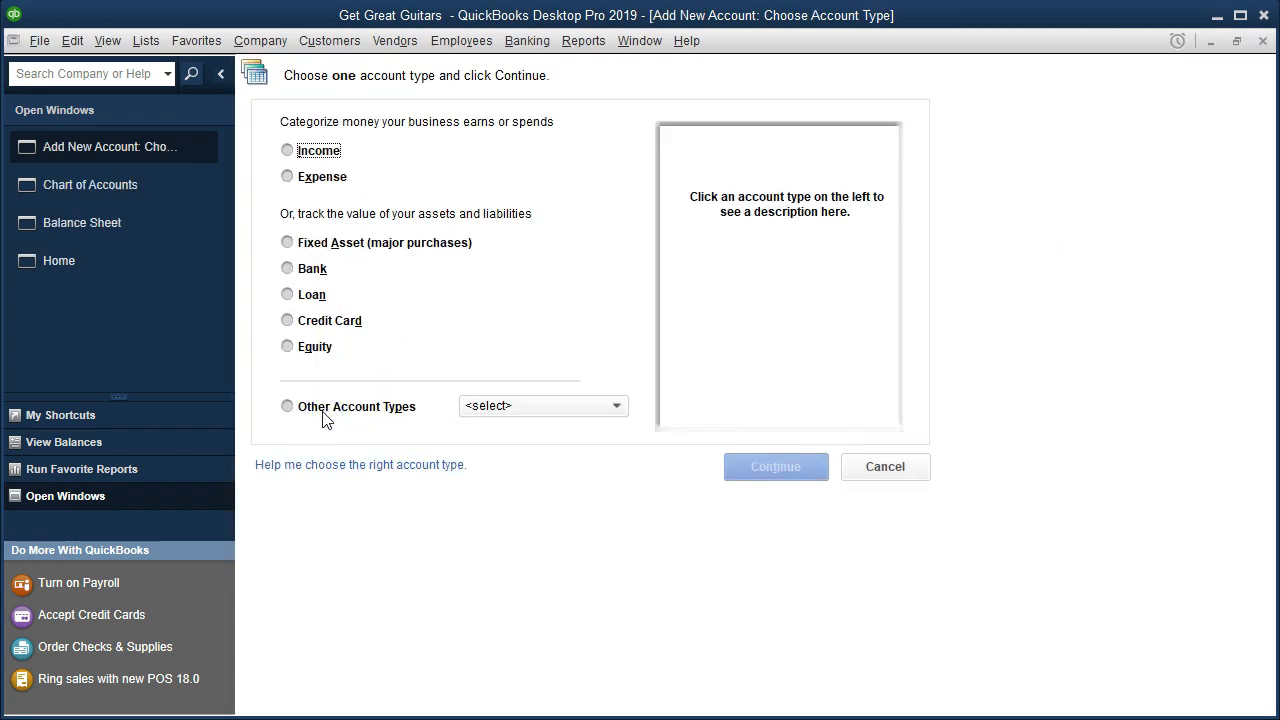
click(565, 412)
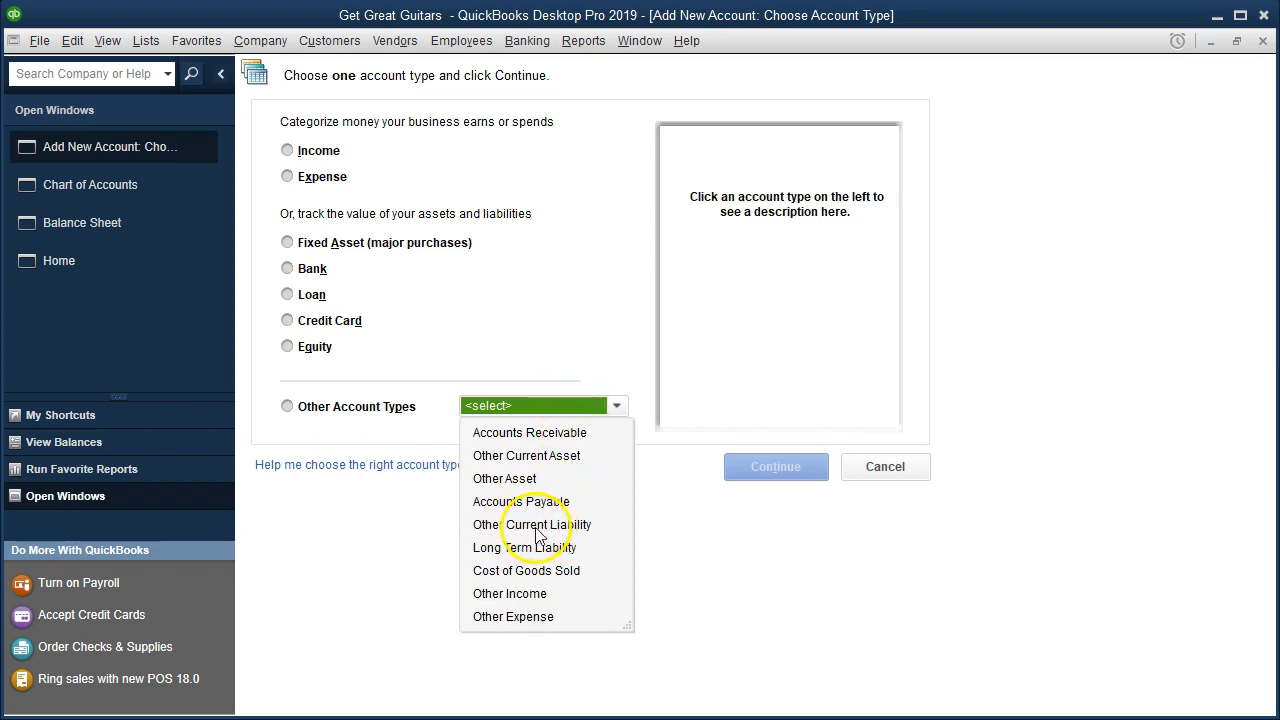
click(596, 535)
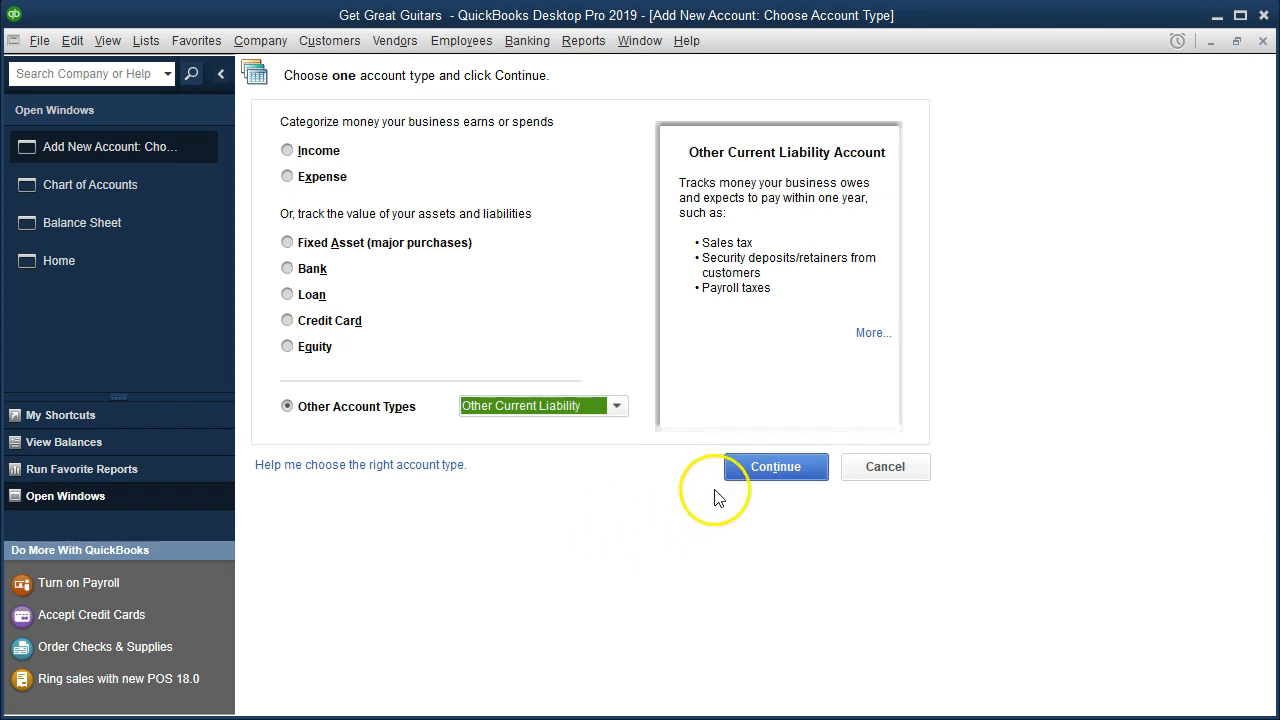
click(739, 478)
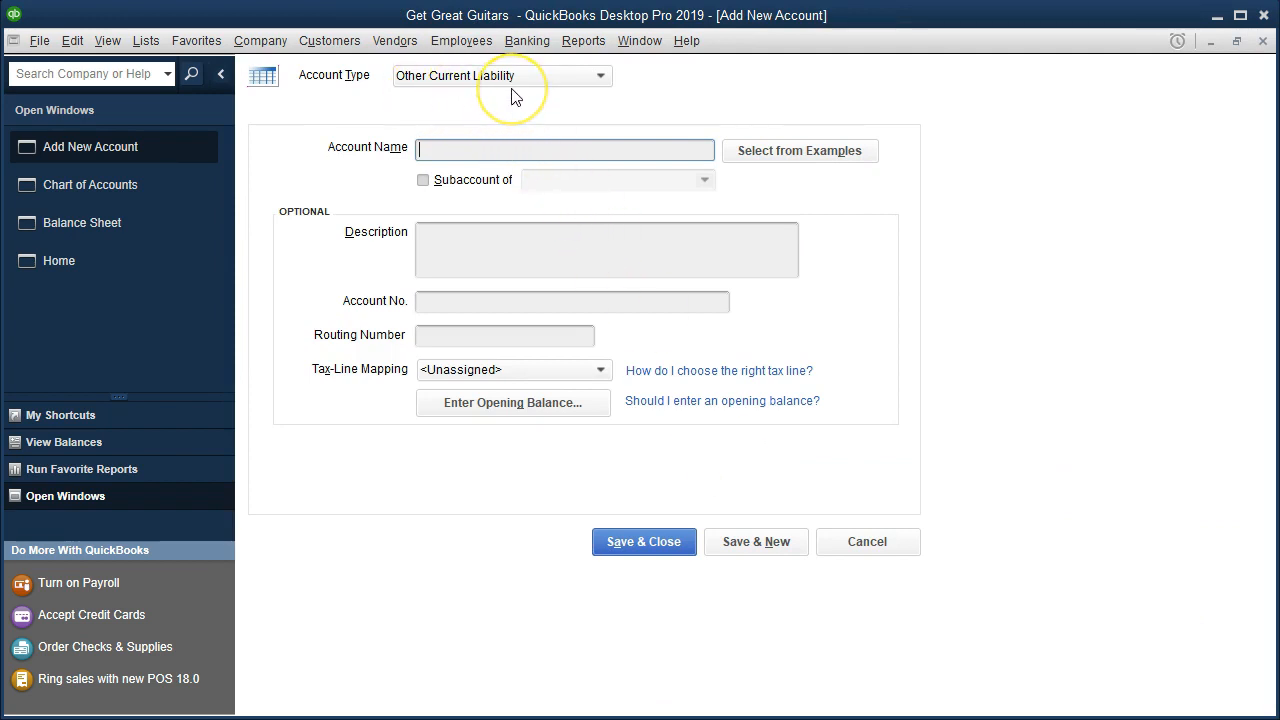
click(477, 150)
text(Interest Payable)
key(Tab)
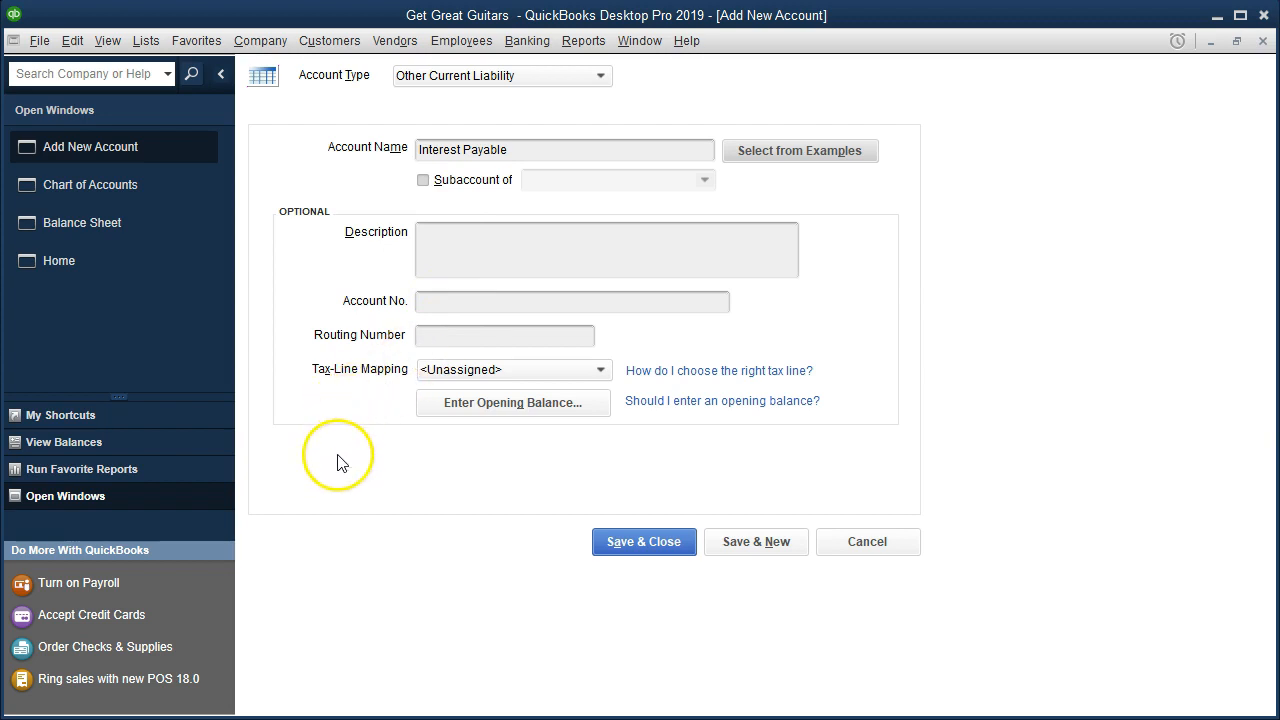
click(607, 549)
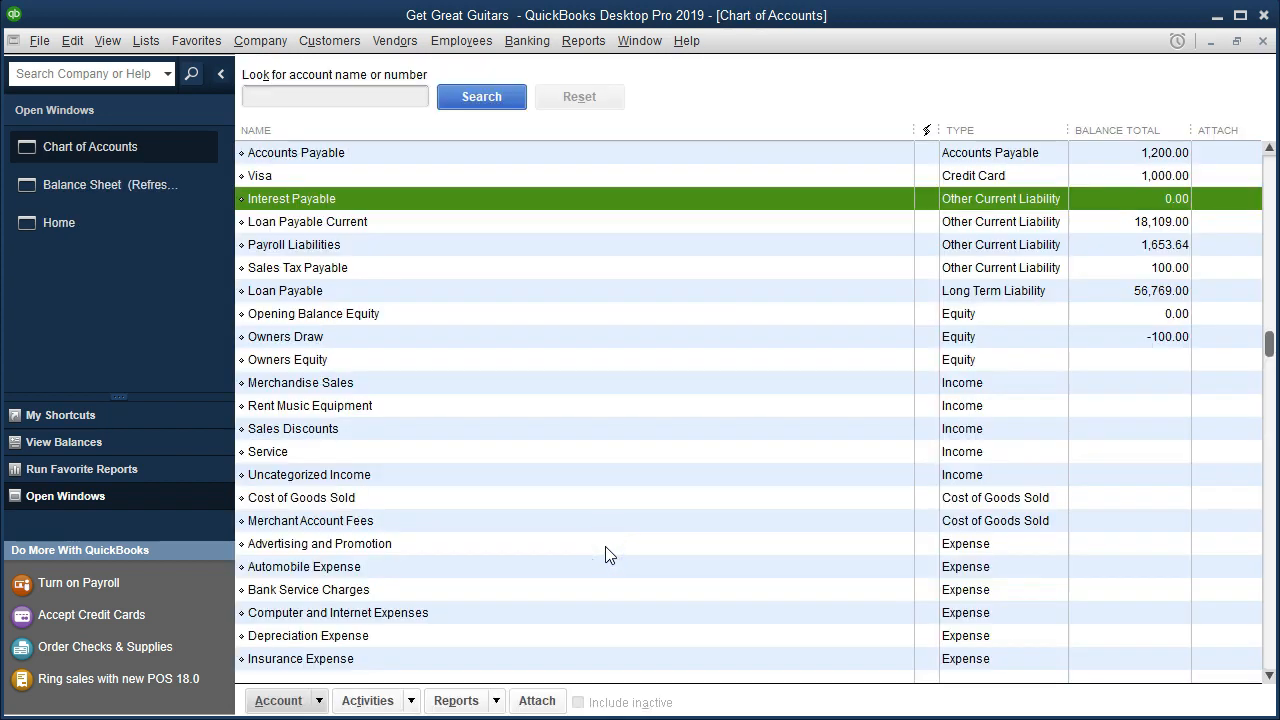
In the Interest Payable register, begin an entry dated 02/28/2019 with an increase of 25.00
double_click(518, 207)
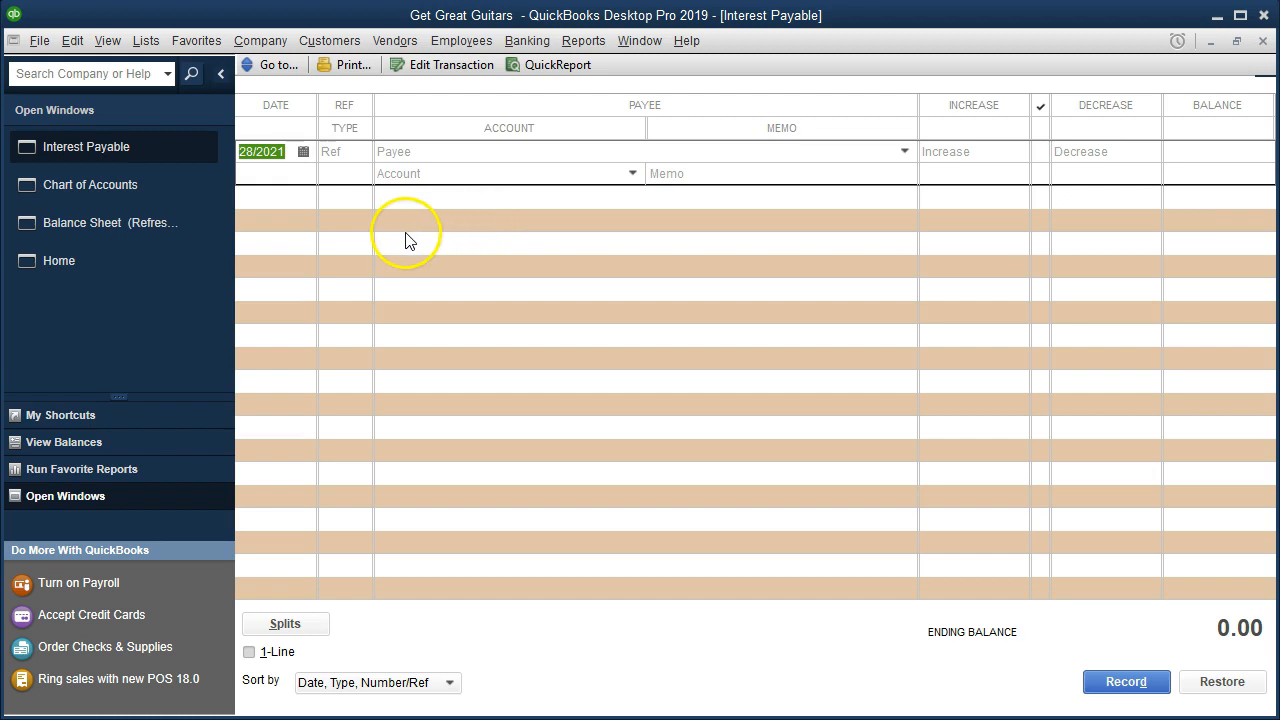
click(290, 152)
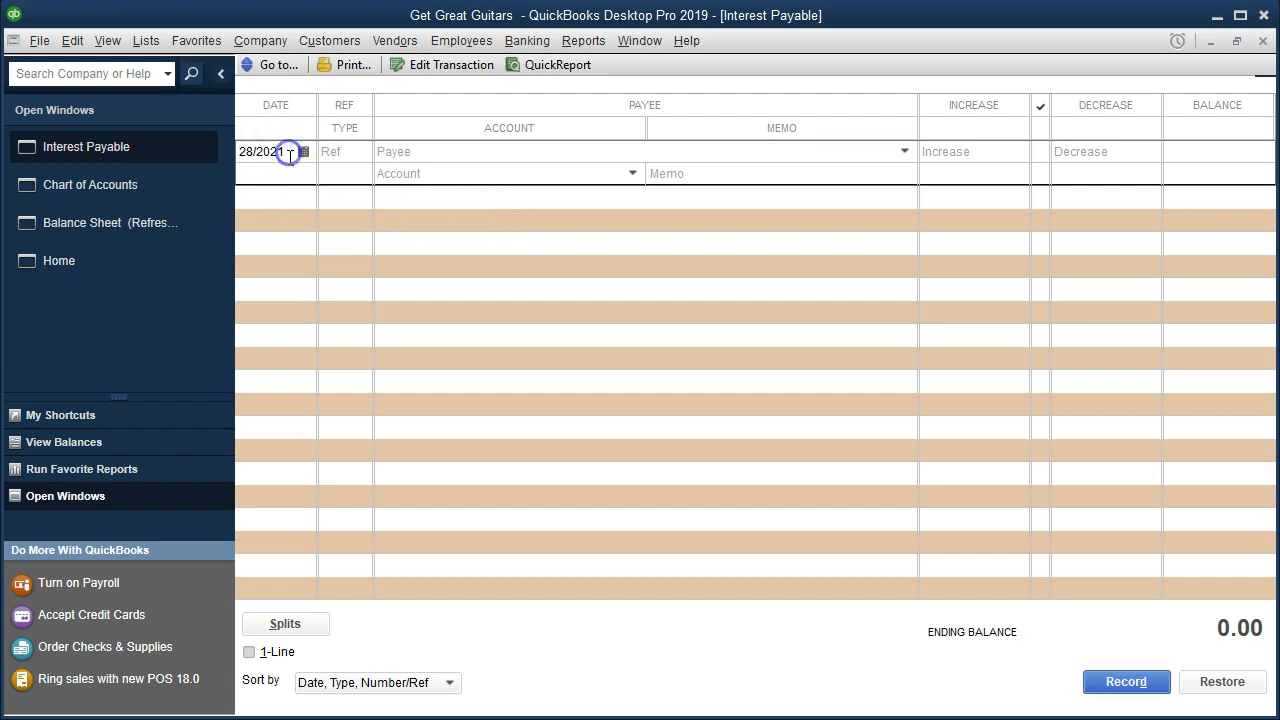
key(BackSpace)
key(BackSpace)
text(18)
key(Tab)
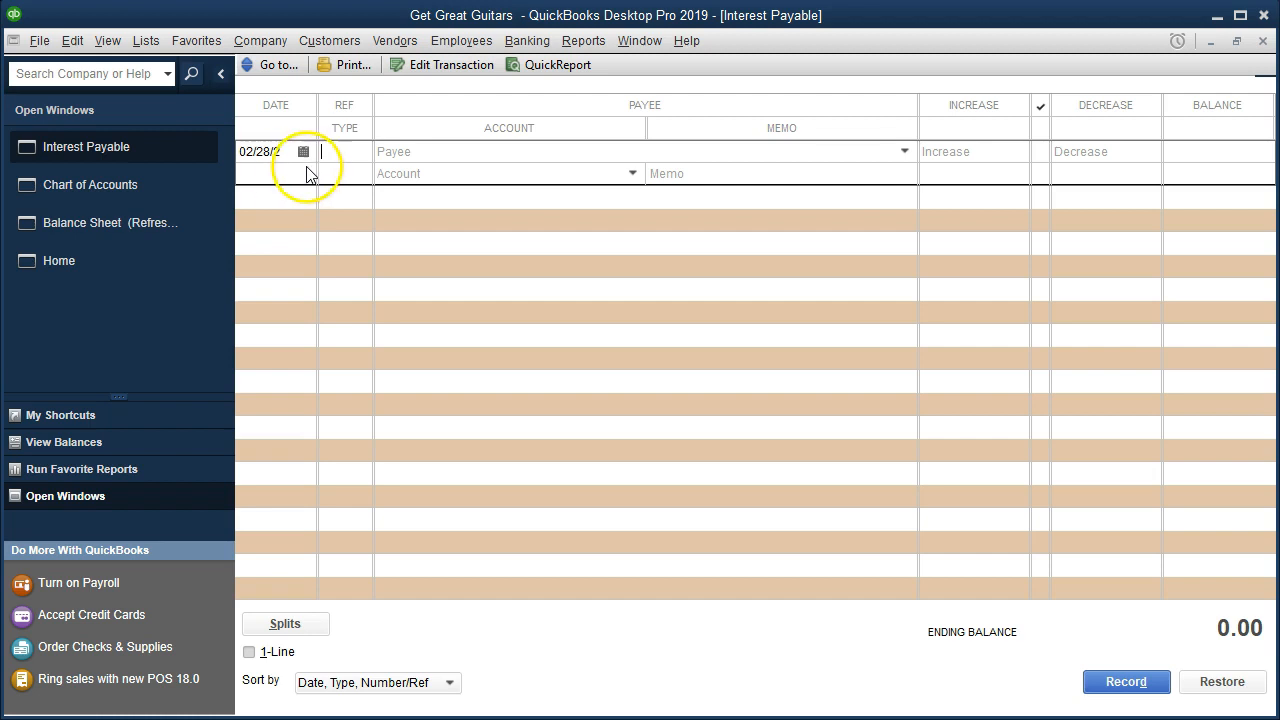
key(Tab)
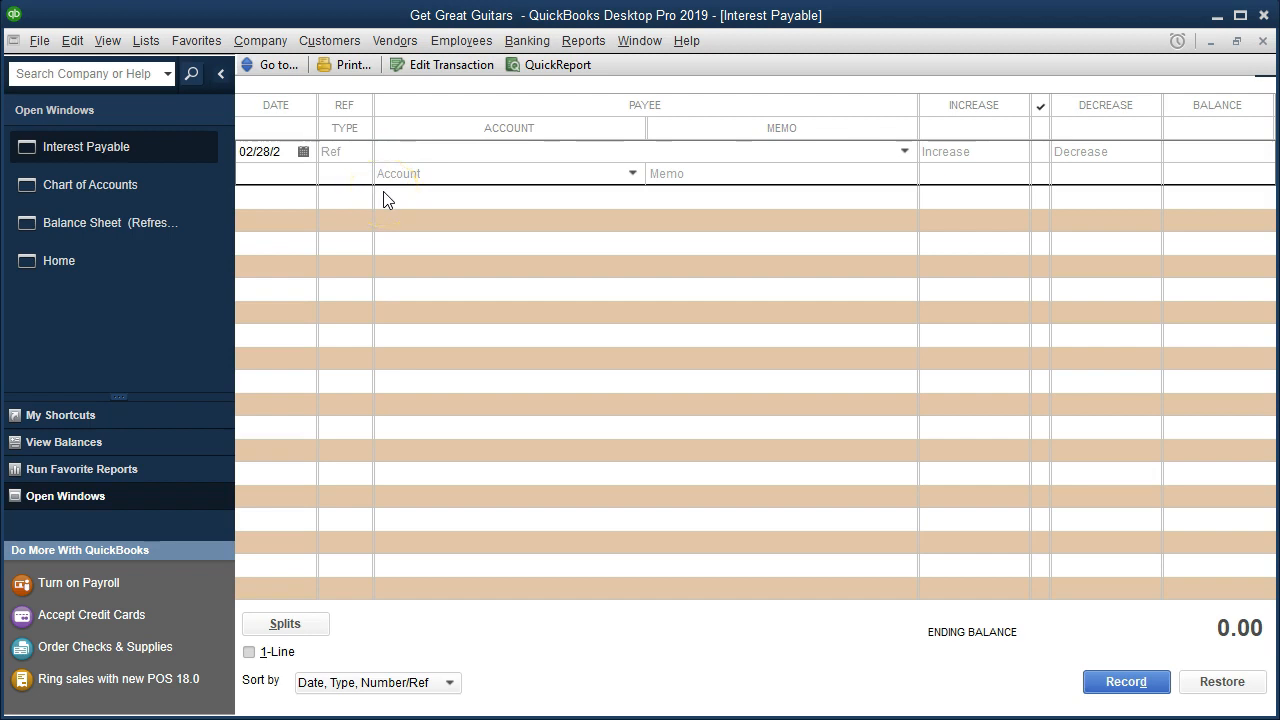
key(Tab)
text(25)
key(Tab)
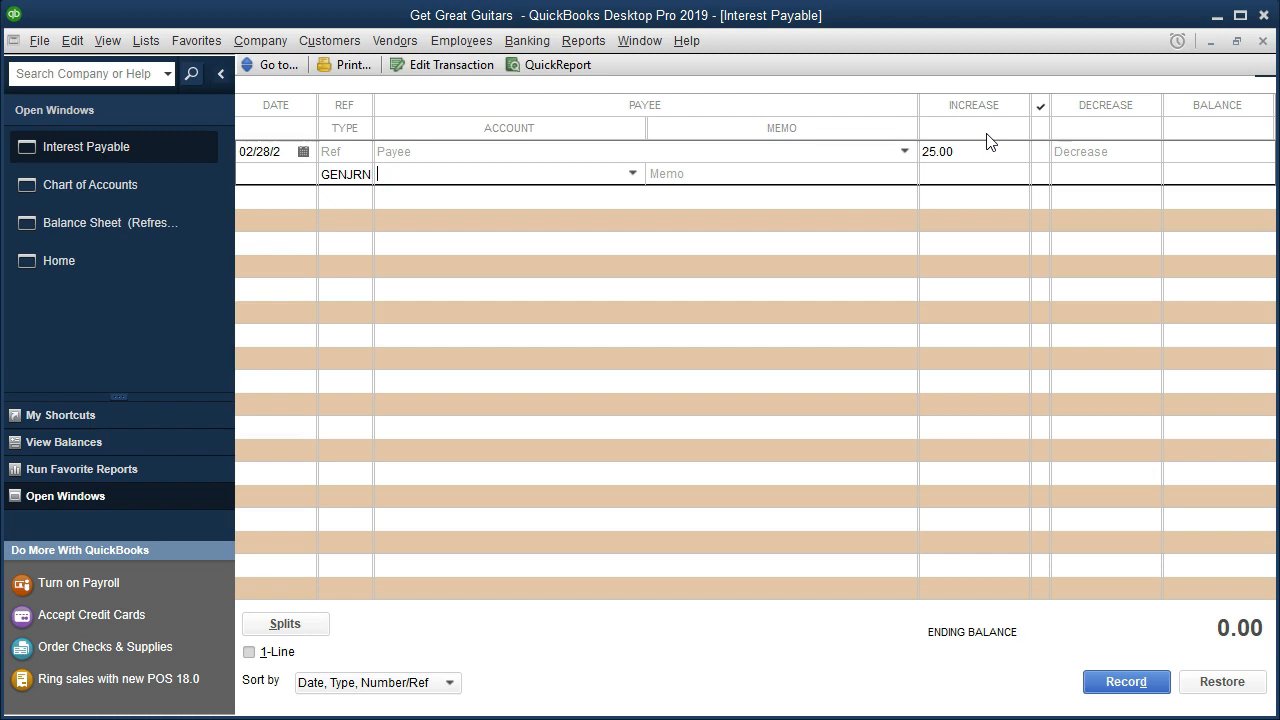
Assign the register entry to Interest Expense with the memo "Adj entry accrued interest" and record it
click(631, 175)
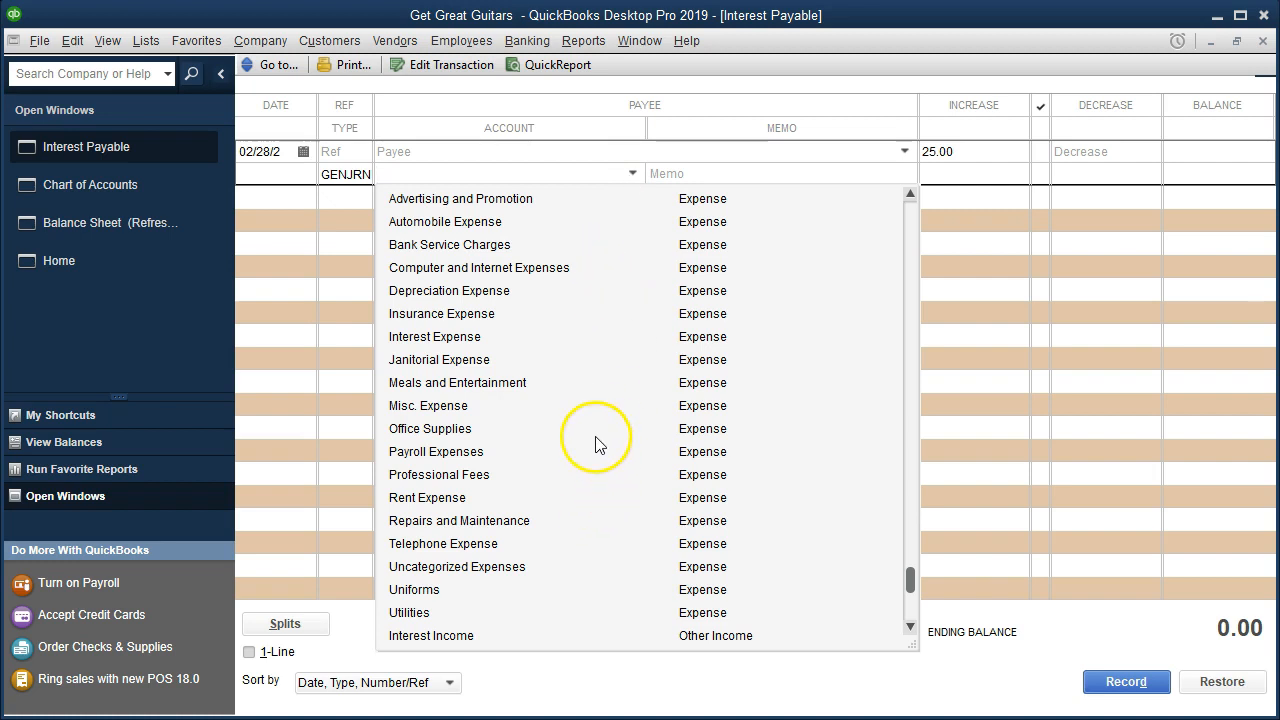
scroll(595, 444, down, 2)
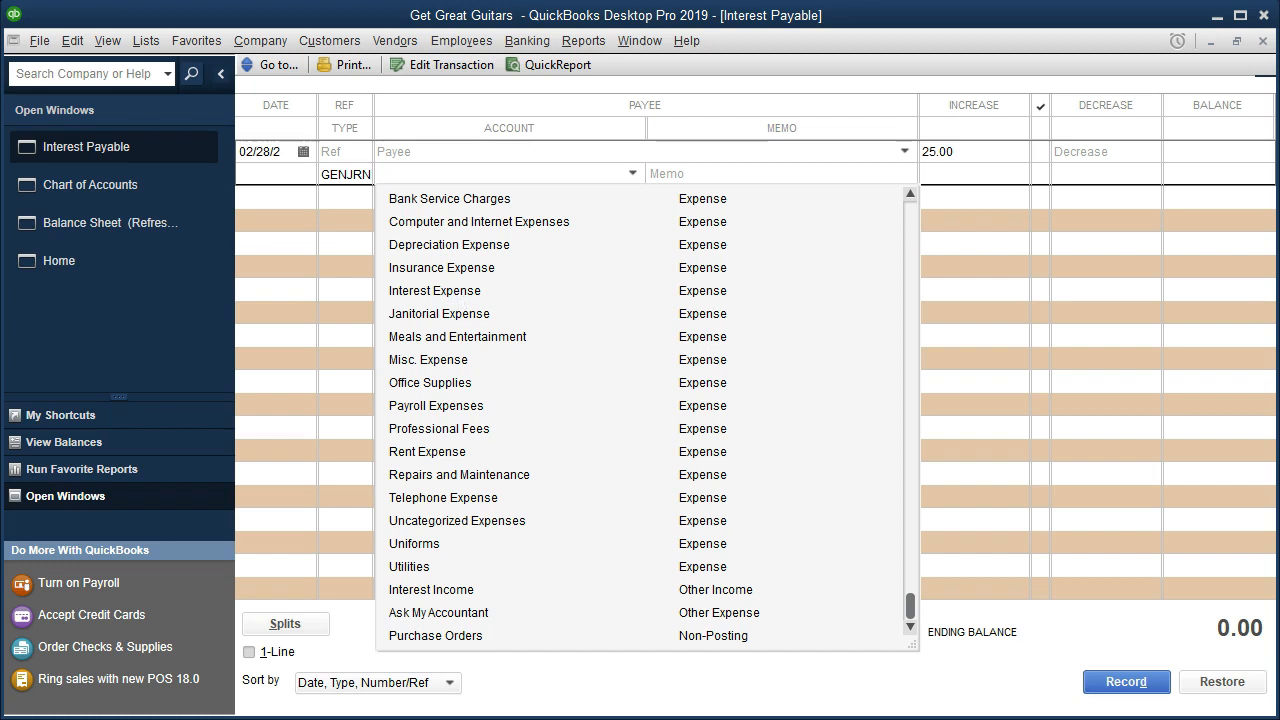
text(Interest Expense)
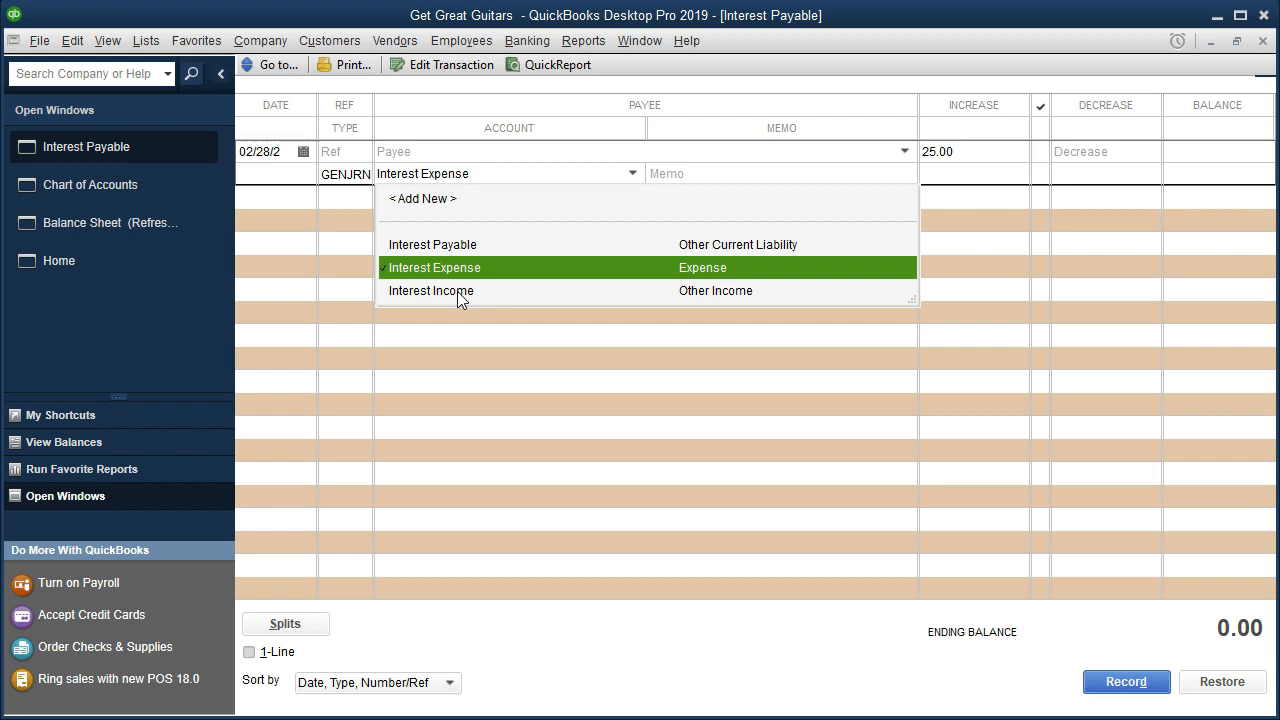
click(477, 268)
key(Tab)
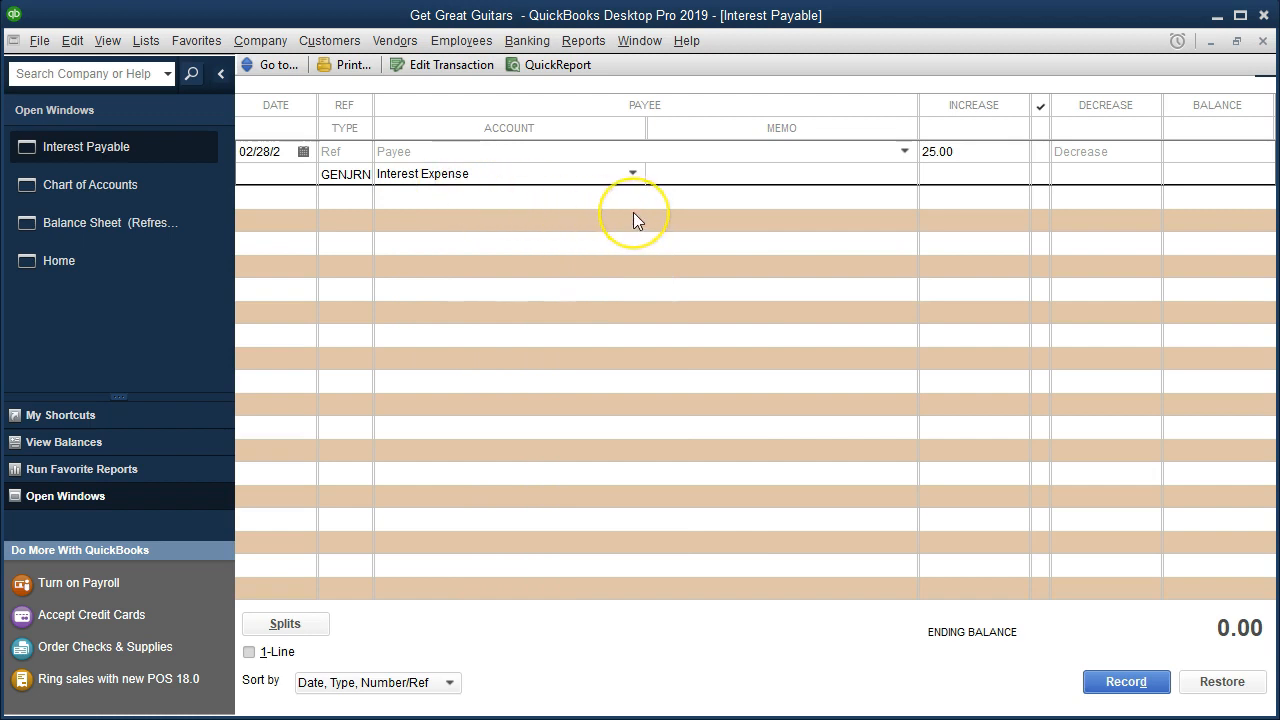
text(Ad)
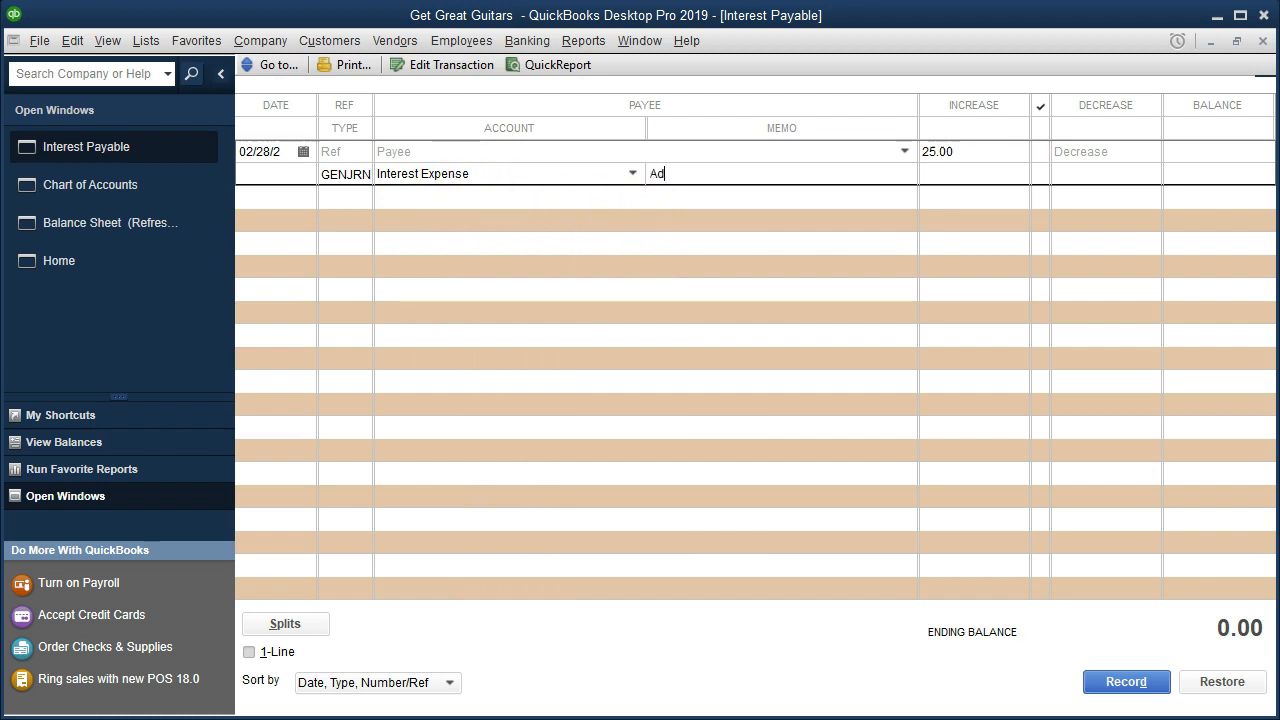
text(j entry accrued interest)
key(Return)
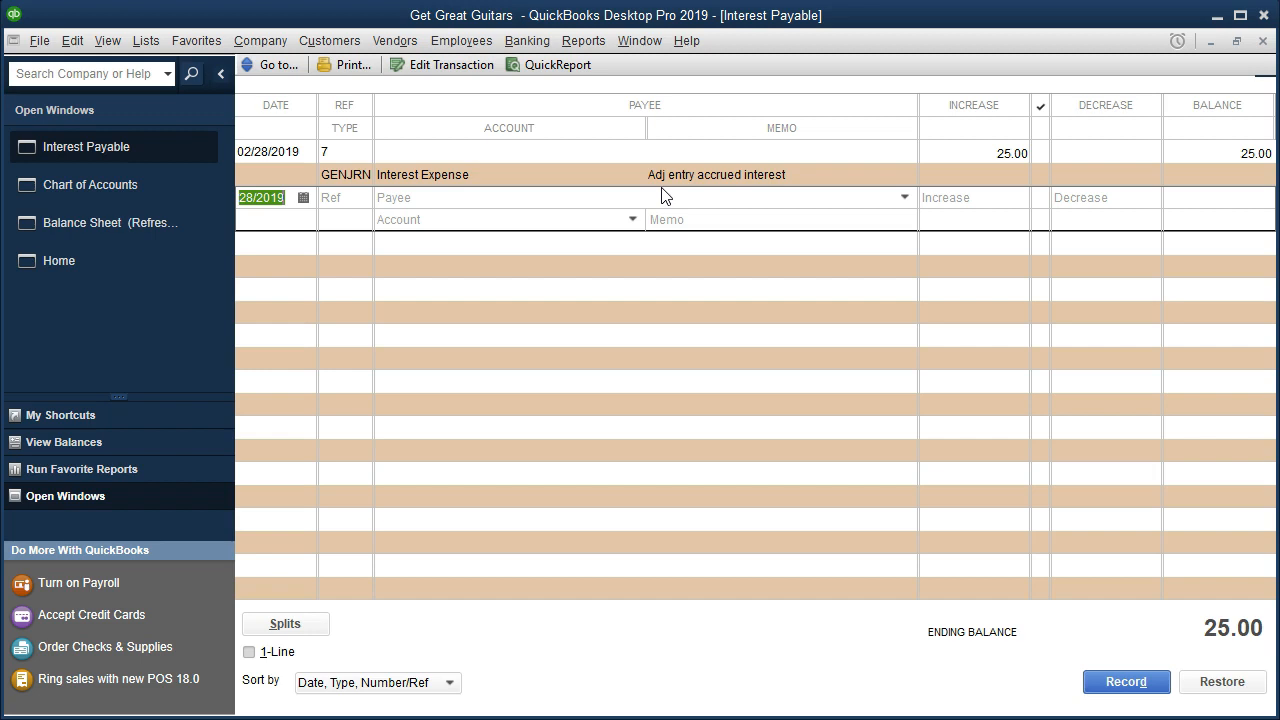
Open the recorded entry as a journal entry, copy the Interest Payable memo to the Interest Expense line, and save the change
double_click(350, 175)
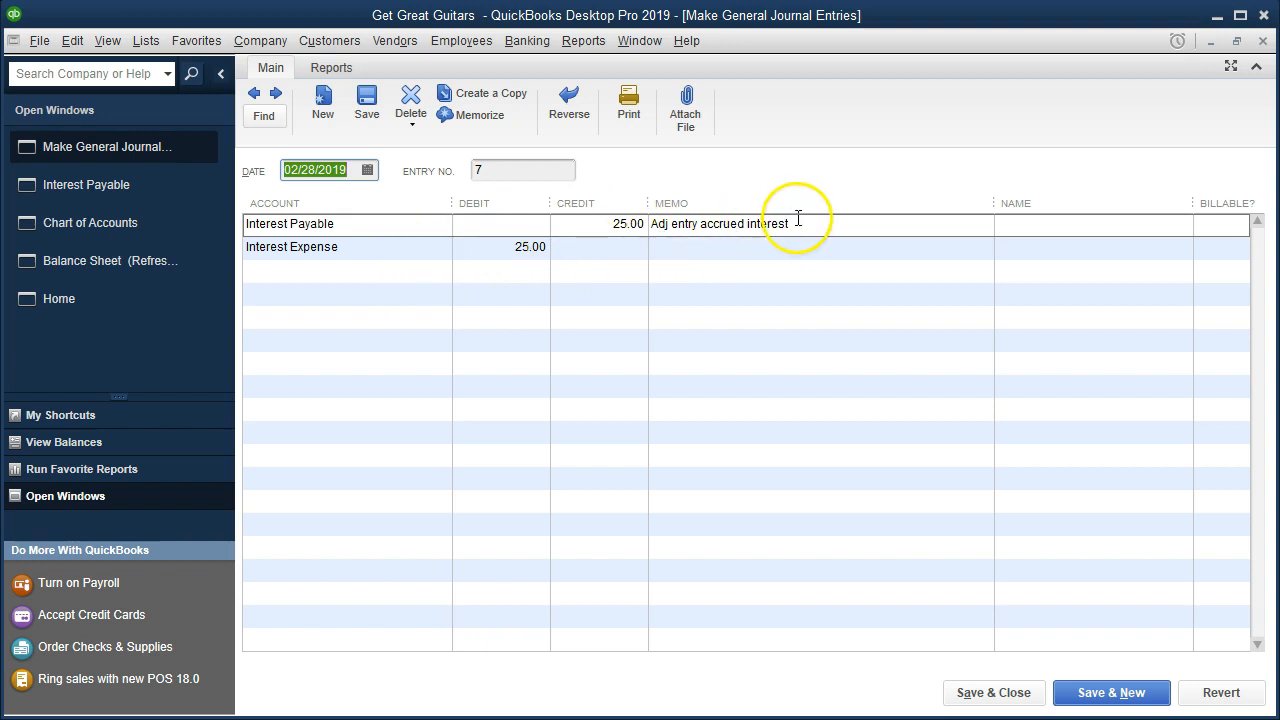
click(690, 220)
key(ctrl+c)
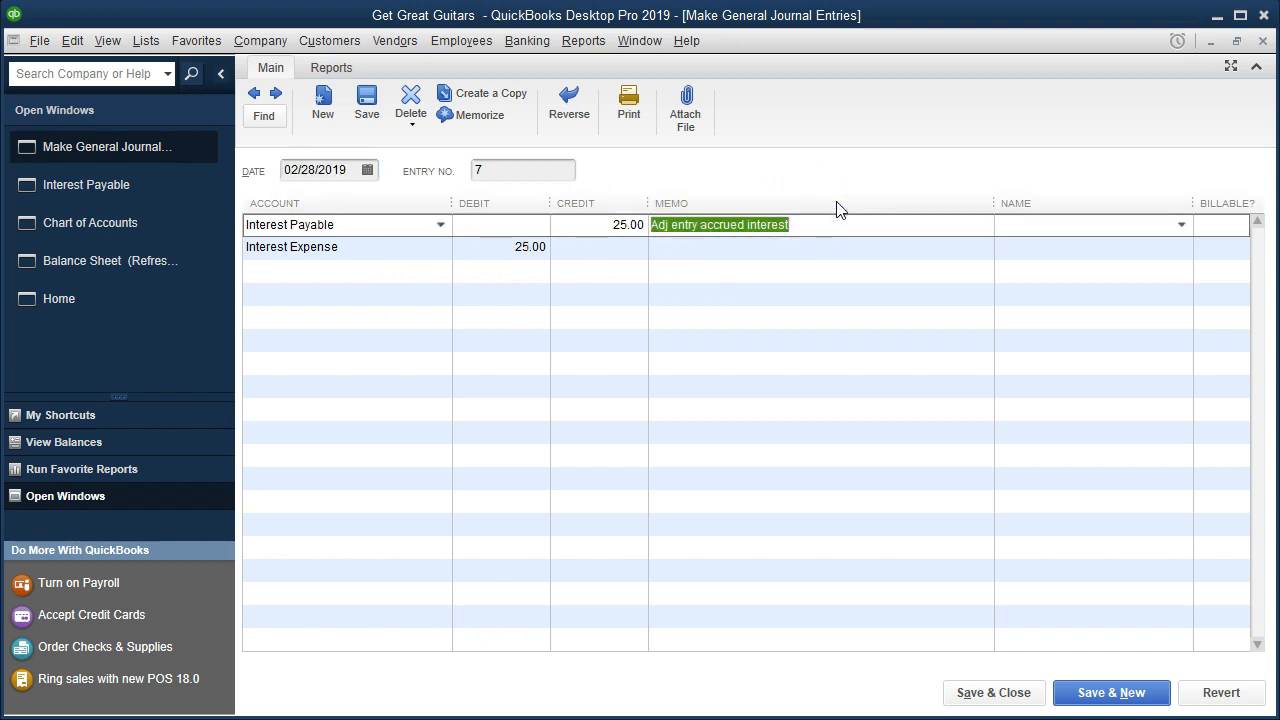
click(712, 258)
key(ctrl+v)
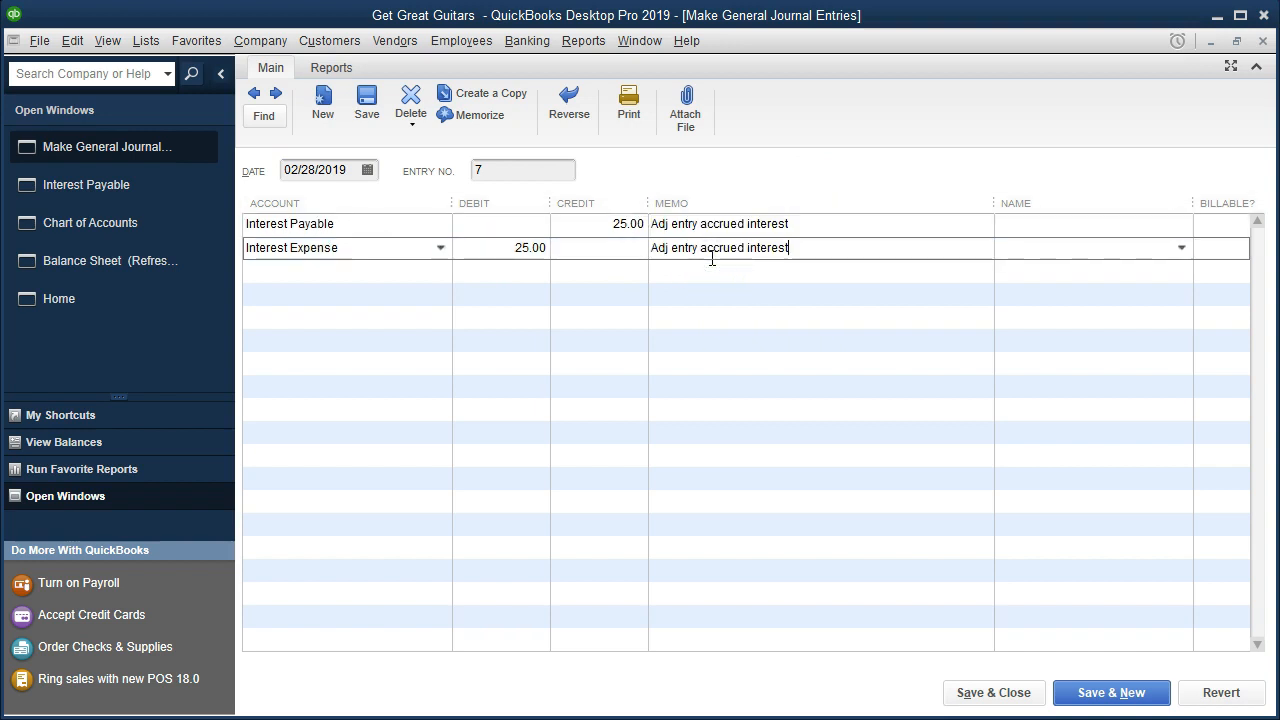
click(1022, 700)
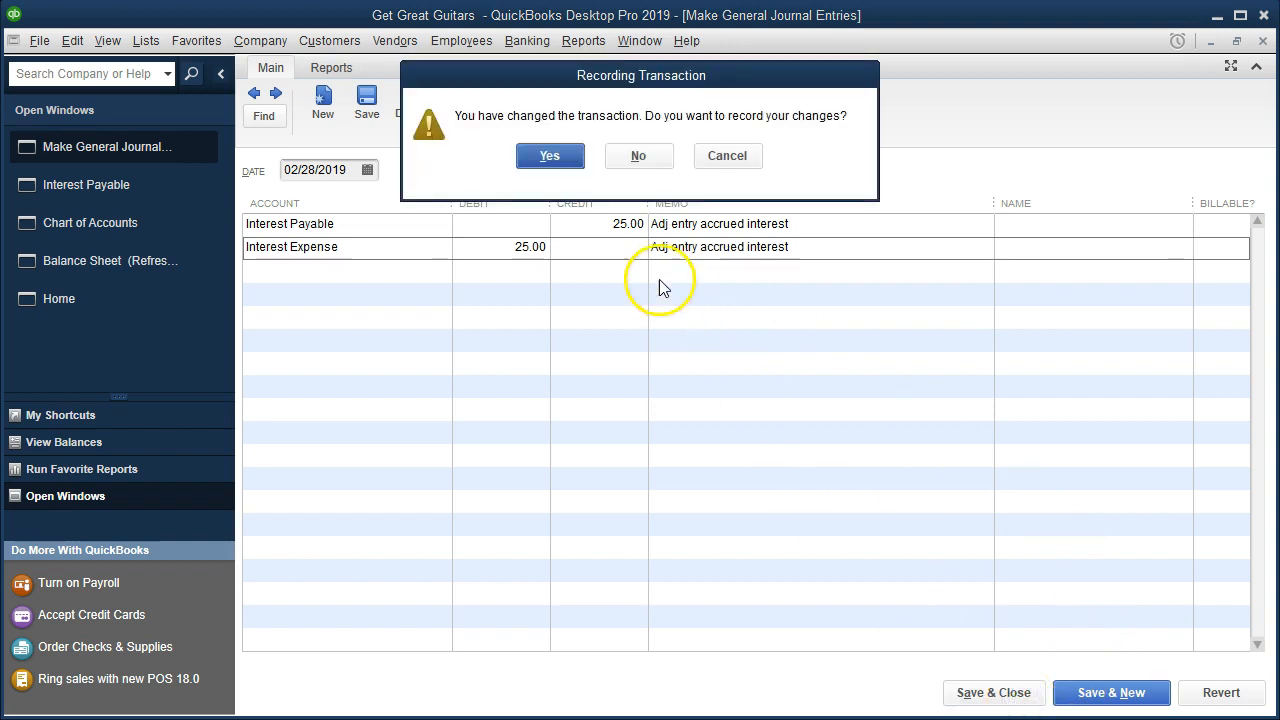
click(549, 160)
Return to the balance sheet and review the Interest Payable balance and the transactions behind Loan Payable Current
click(1264, 41)
click(1266, 42)
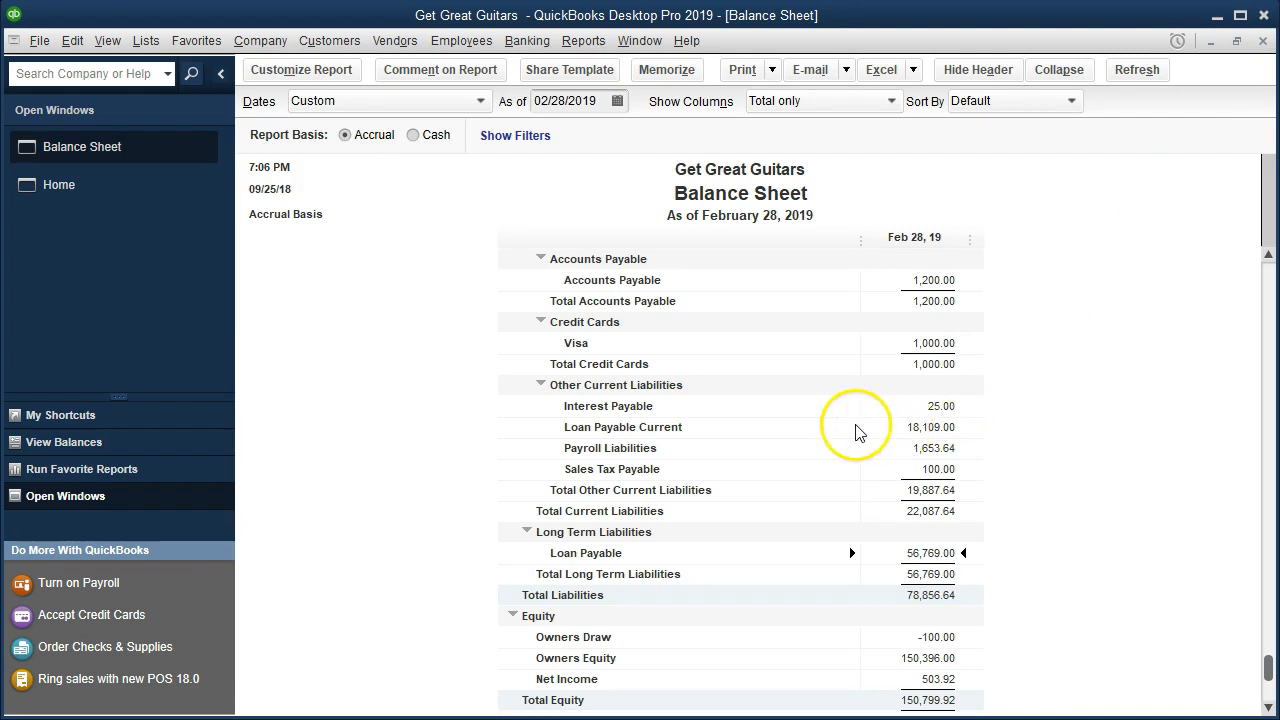
click(897, 415)
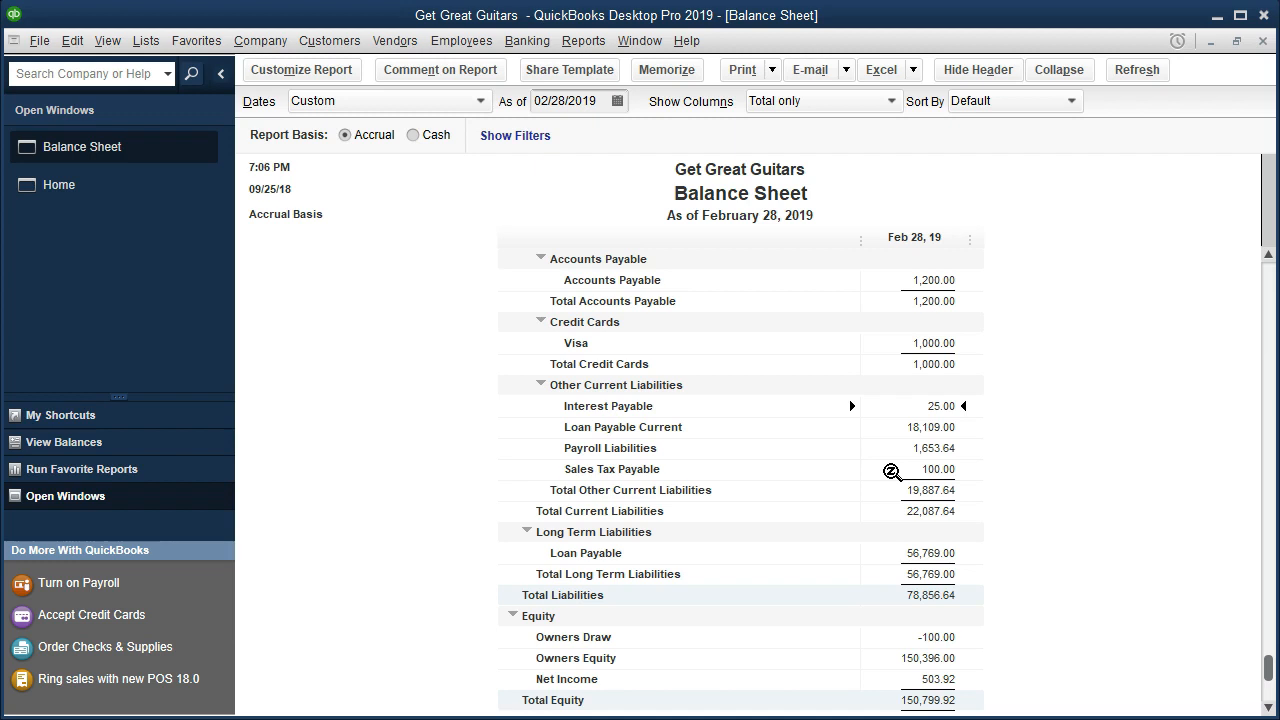
click(890, 430)
double_click(890, 427)
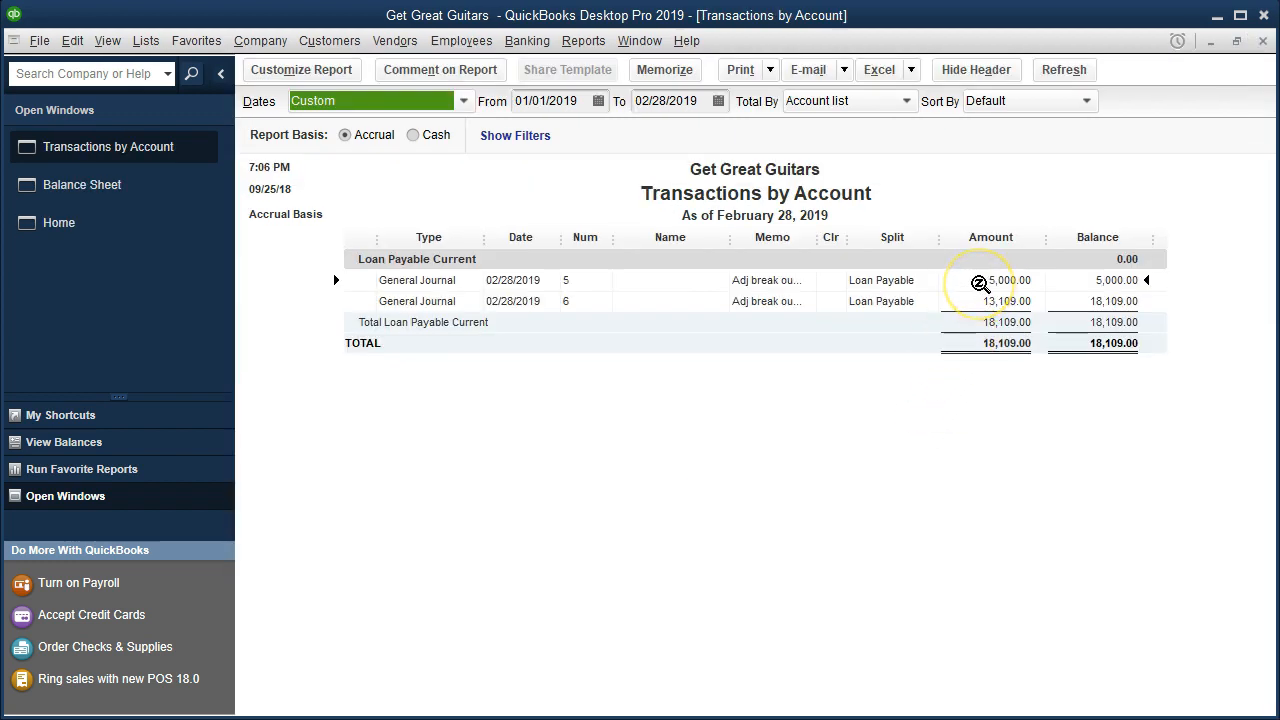
click(1262, 41)
click(941, 406)
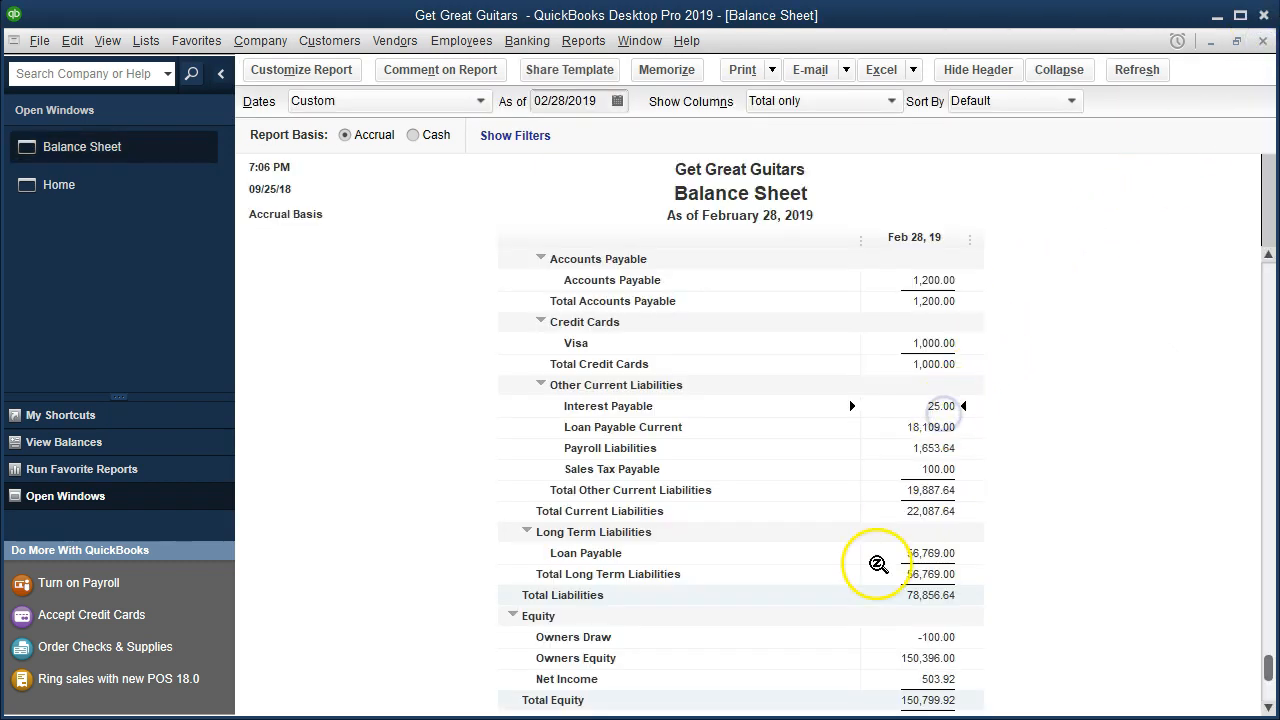
Switch to Excel, check the payment 1 principal and interest formula on the Short term (2) sheet, and return to QuickBooks
click(590, 718)
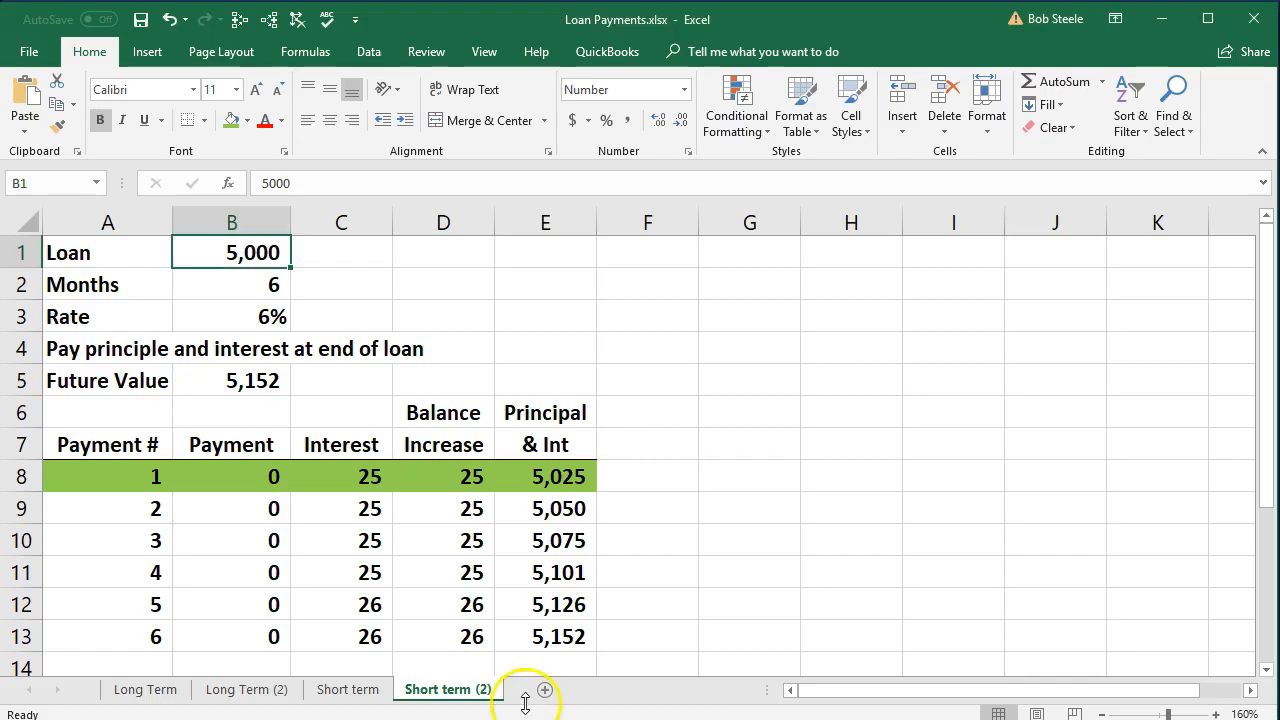
click(578, 488)
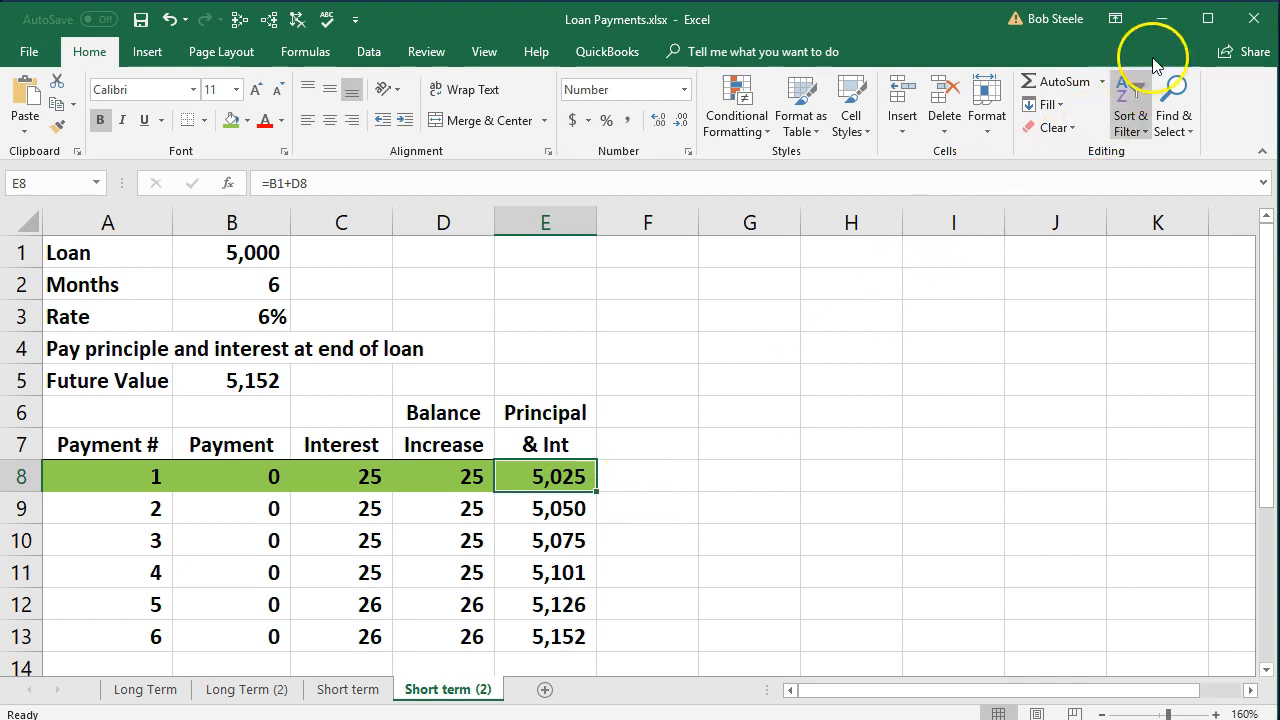
click(1168, 27)
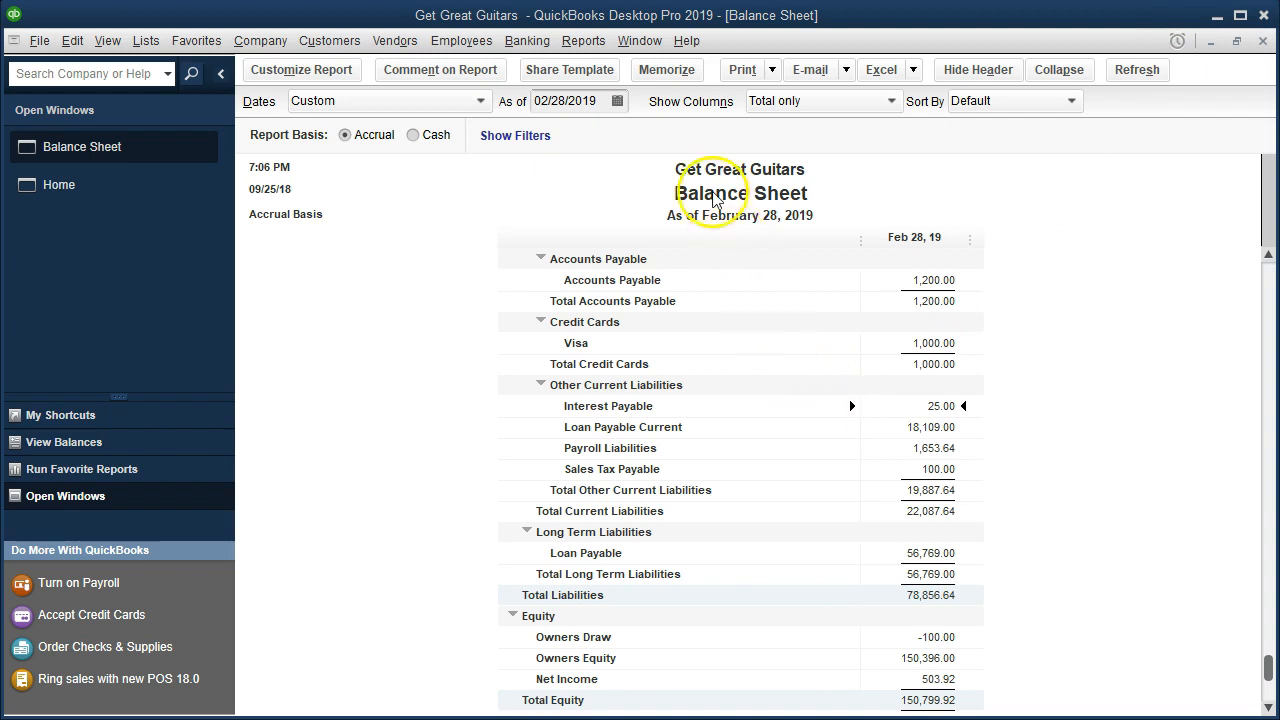
Run a standard Profit & Loss report for the period 01/01/2019 to 02/28/2019
click(588, 44)
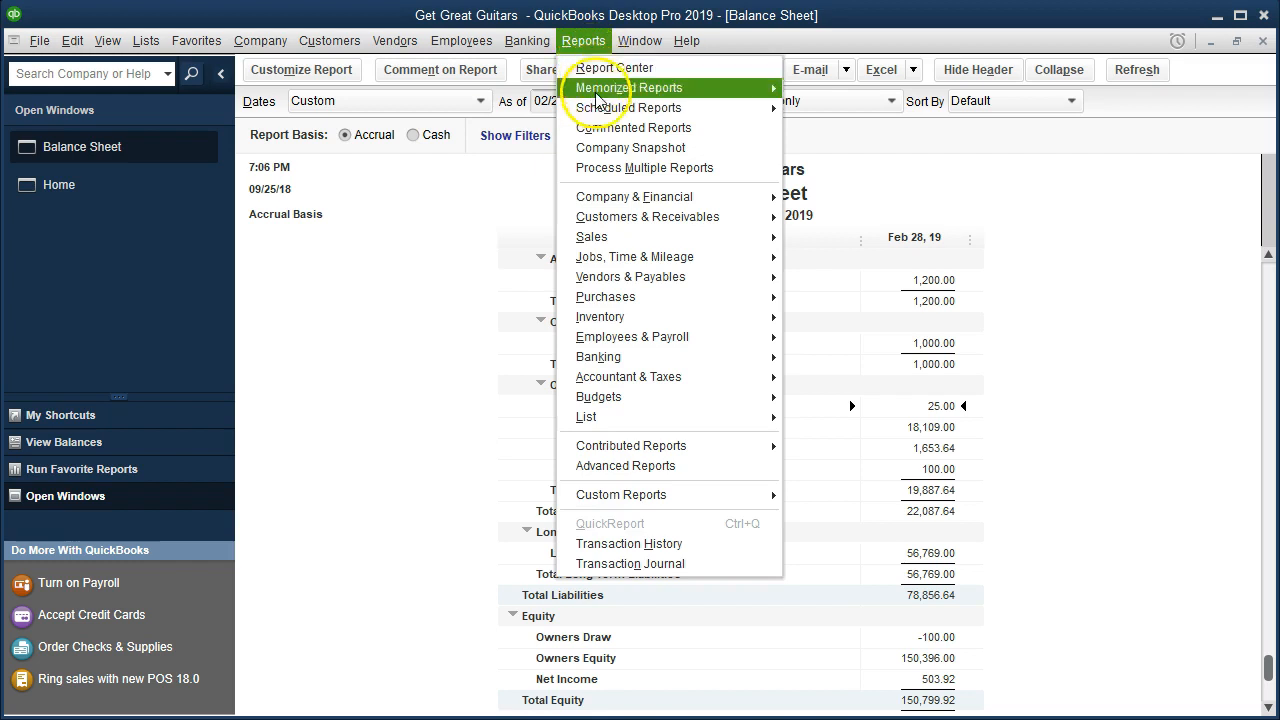
mouse_move(612, 197)
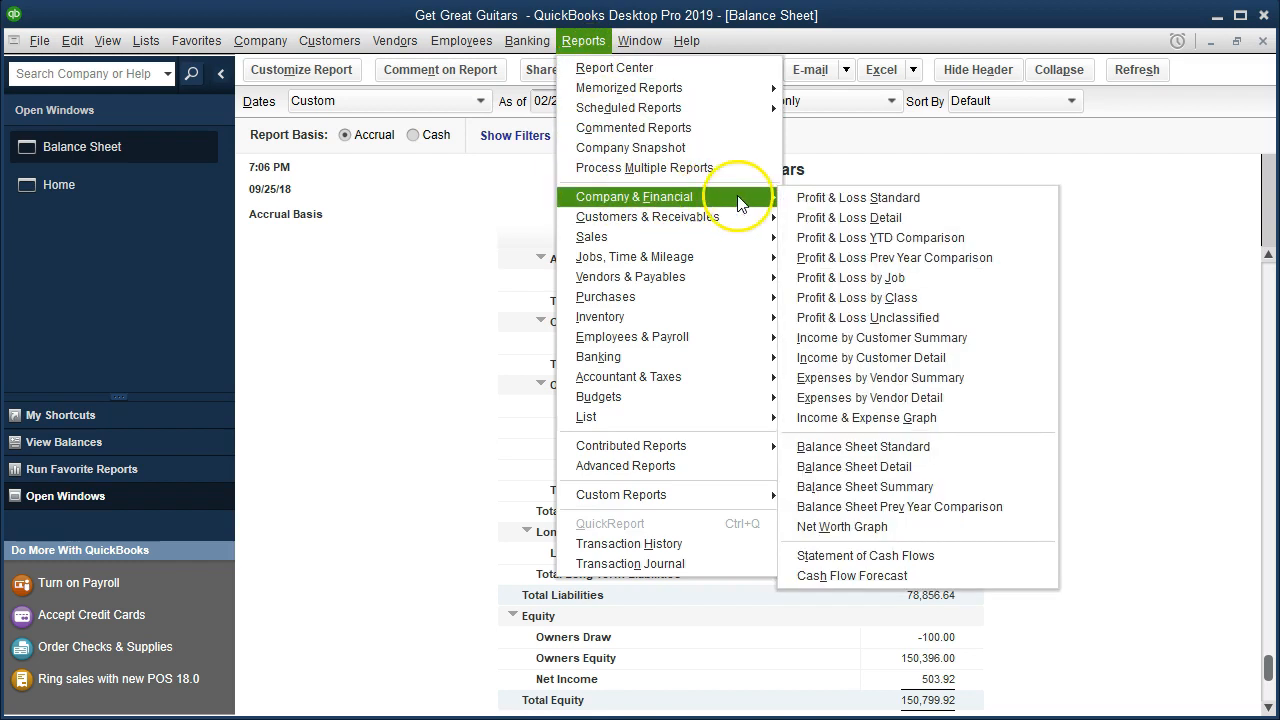
click(937, 199)
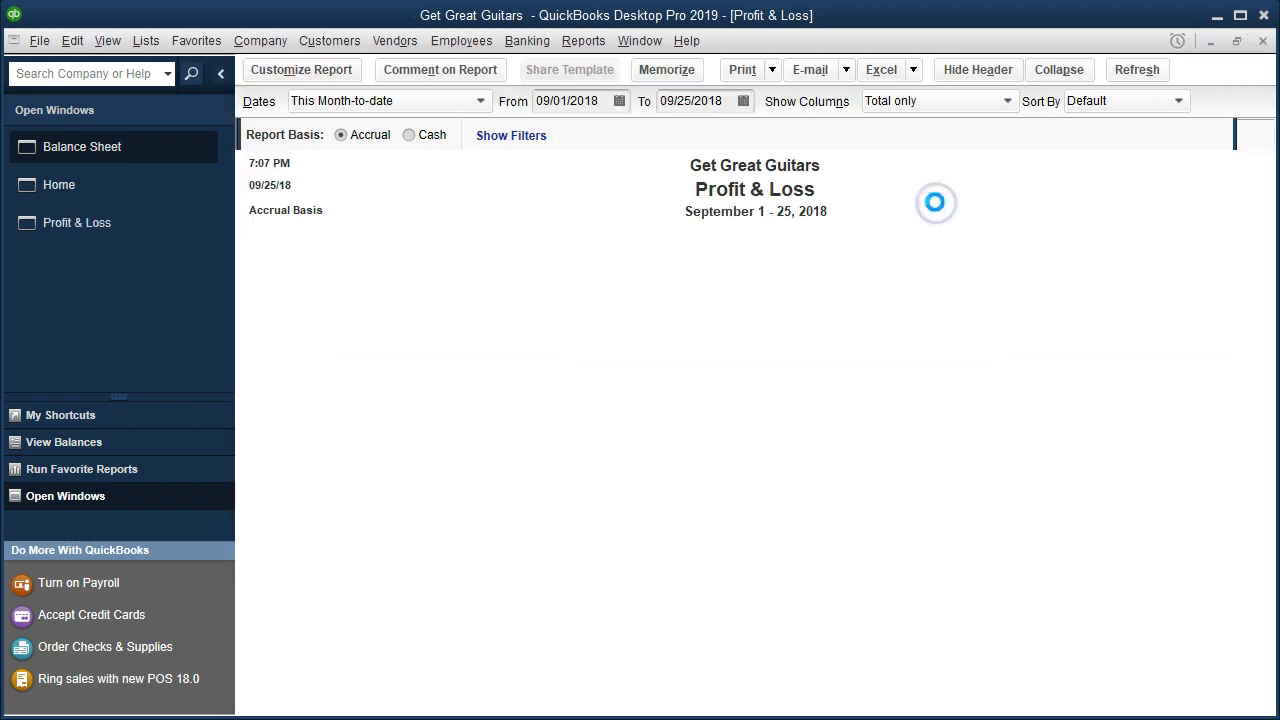
key(Tab)
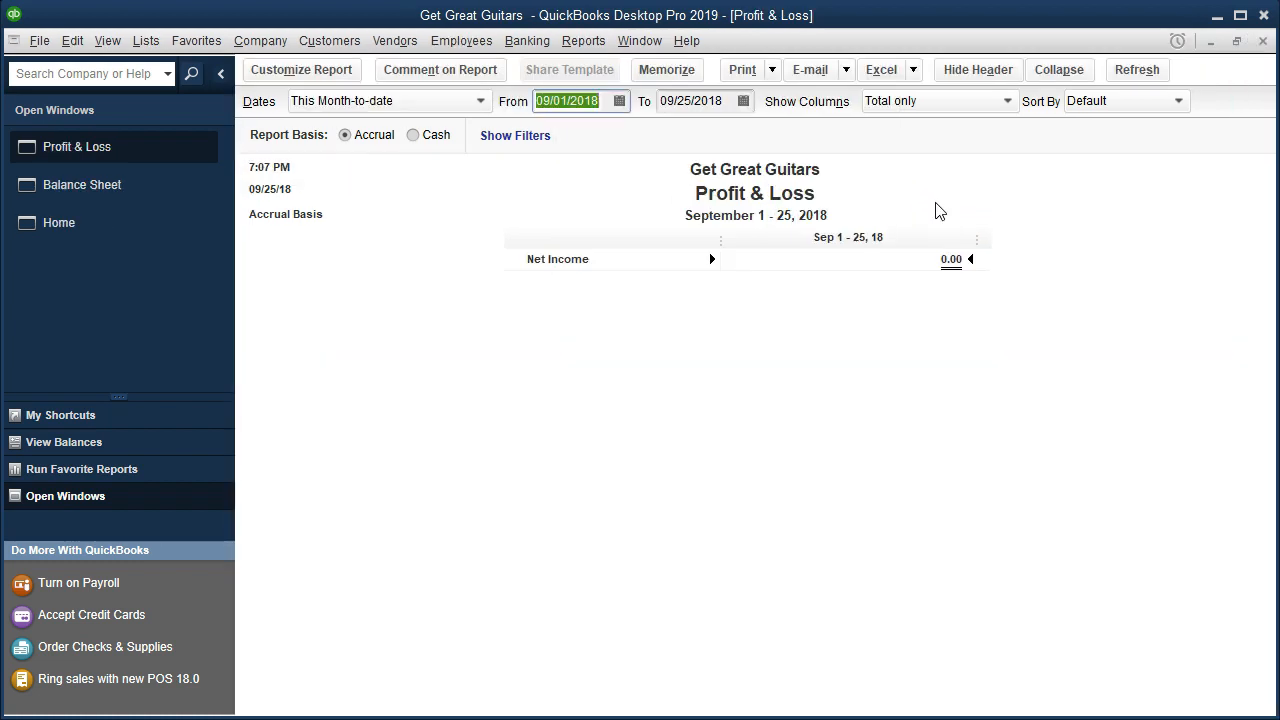
text(010119)
key(Tab)
text(12)
key(BackSpace)
key(BackSpace)
text(022819)
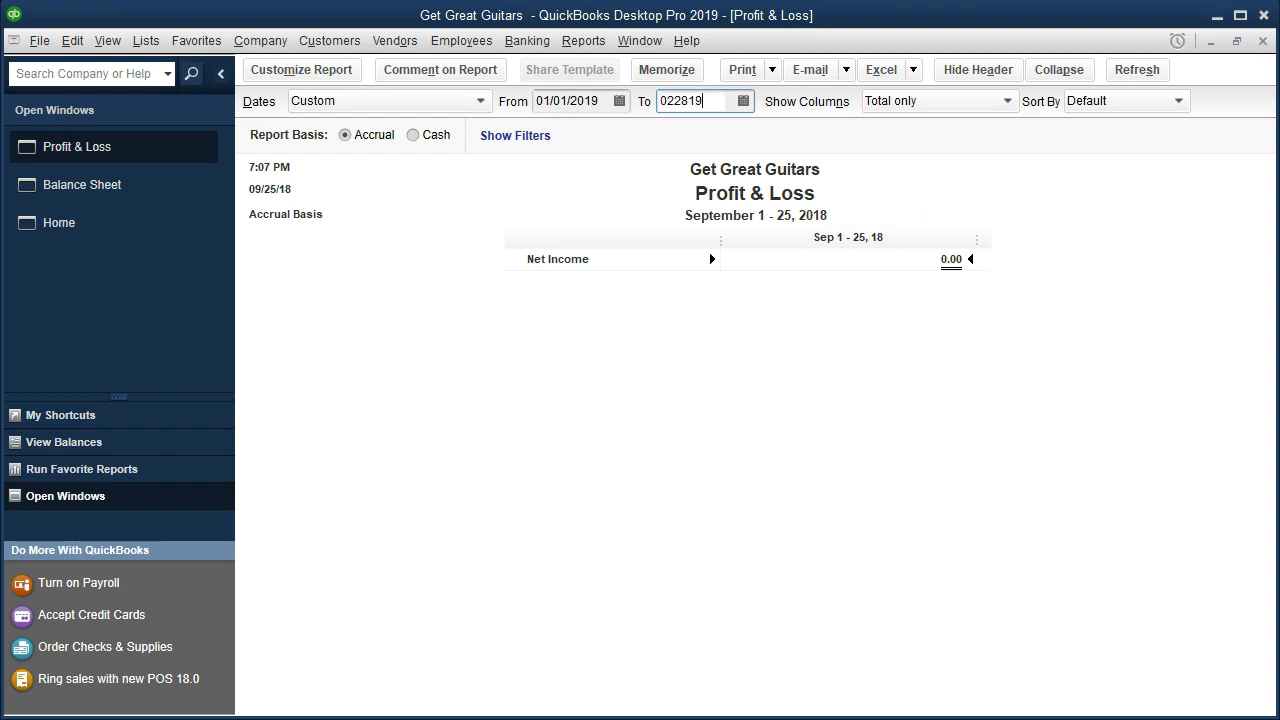
key(Tab)
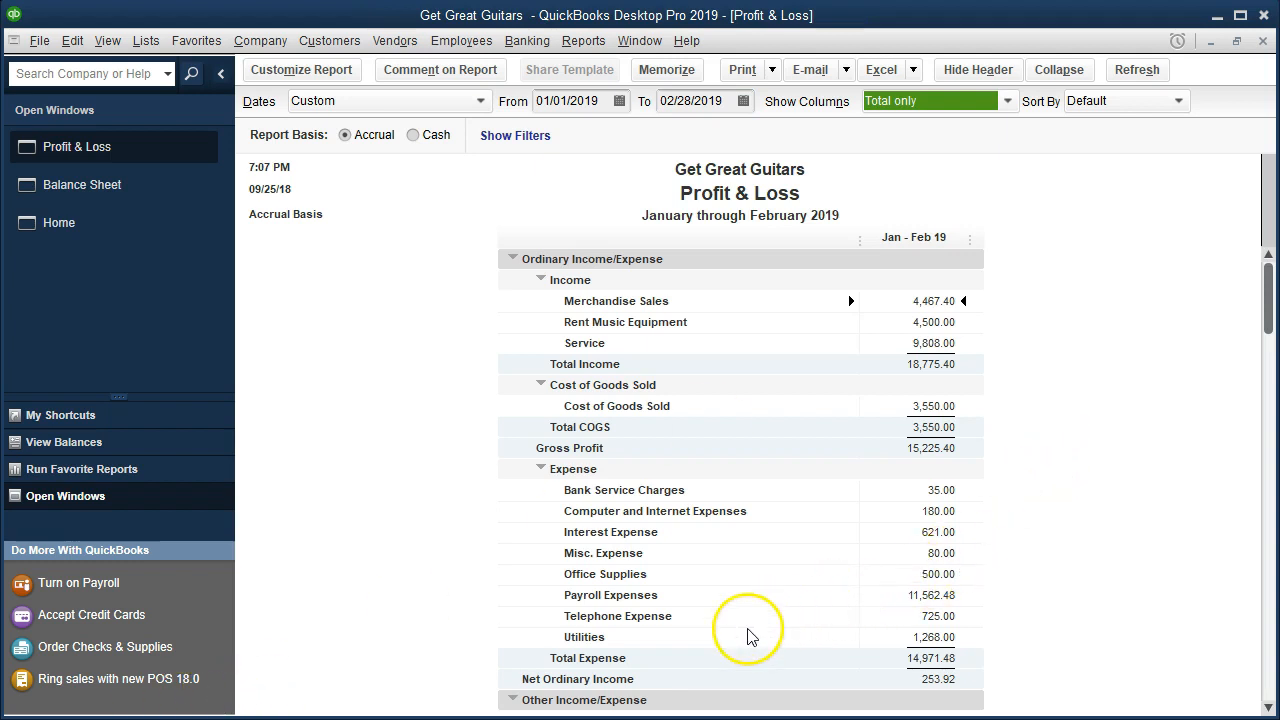
Review the transactions behind Interest Expense on the Profit & Loss report and return to the report
click(935, 532)
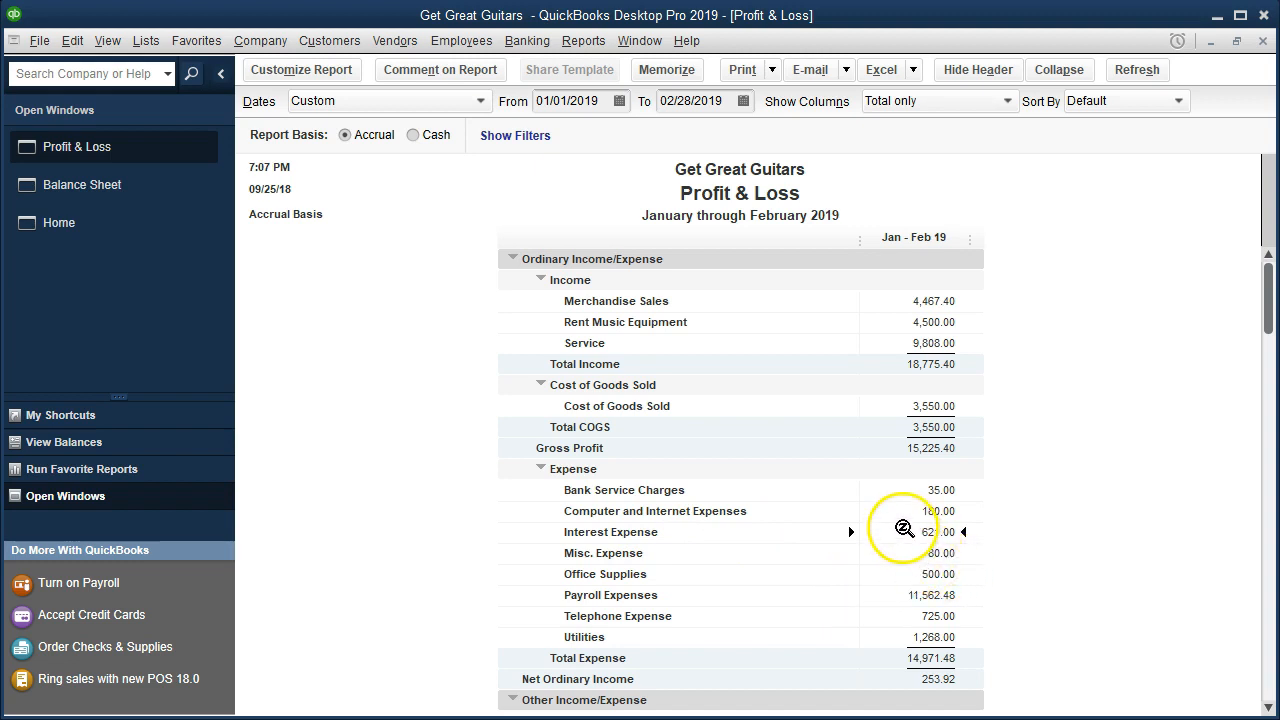
double_click(903, 532)
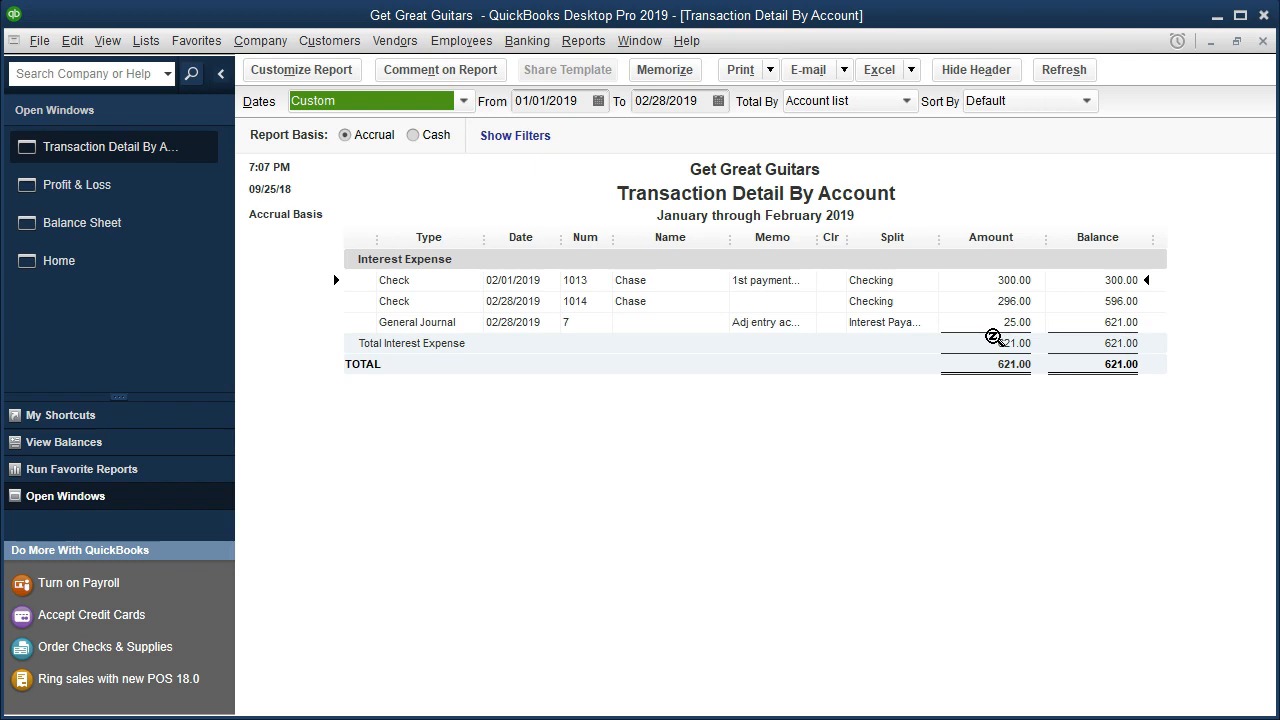
click(1262, 42)
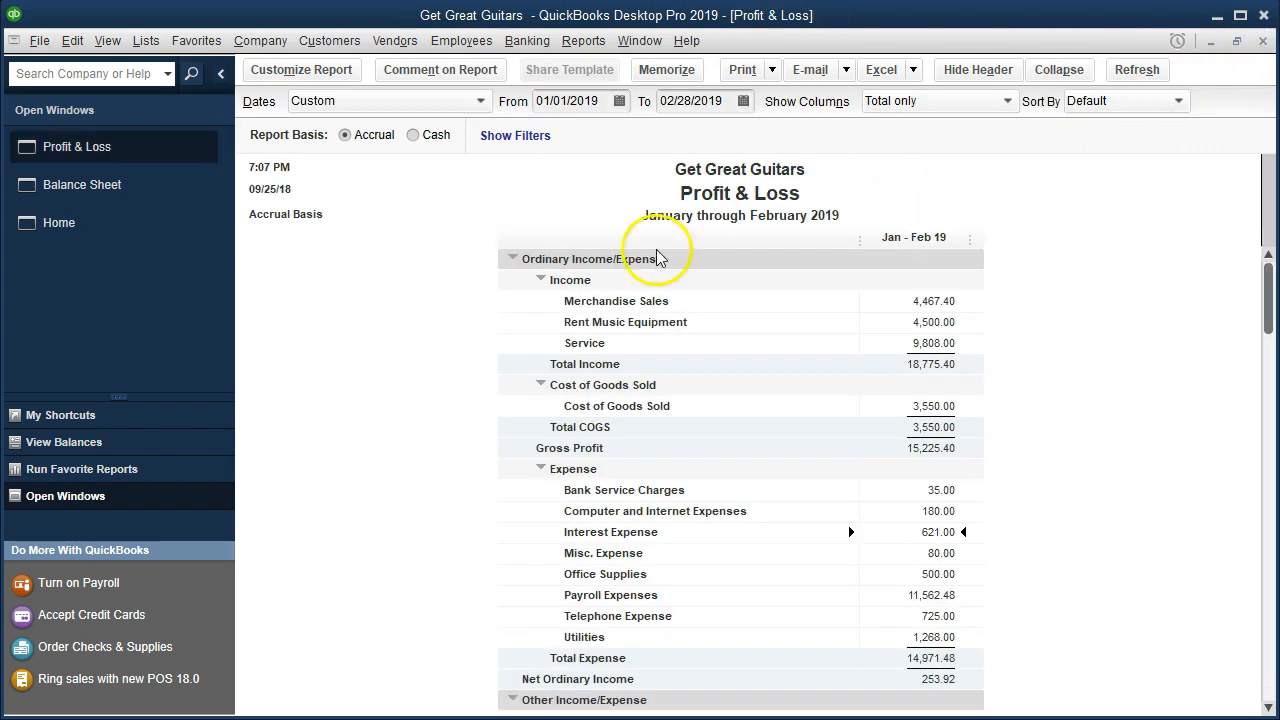
click(137, 163)
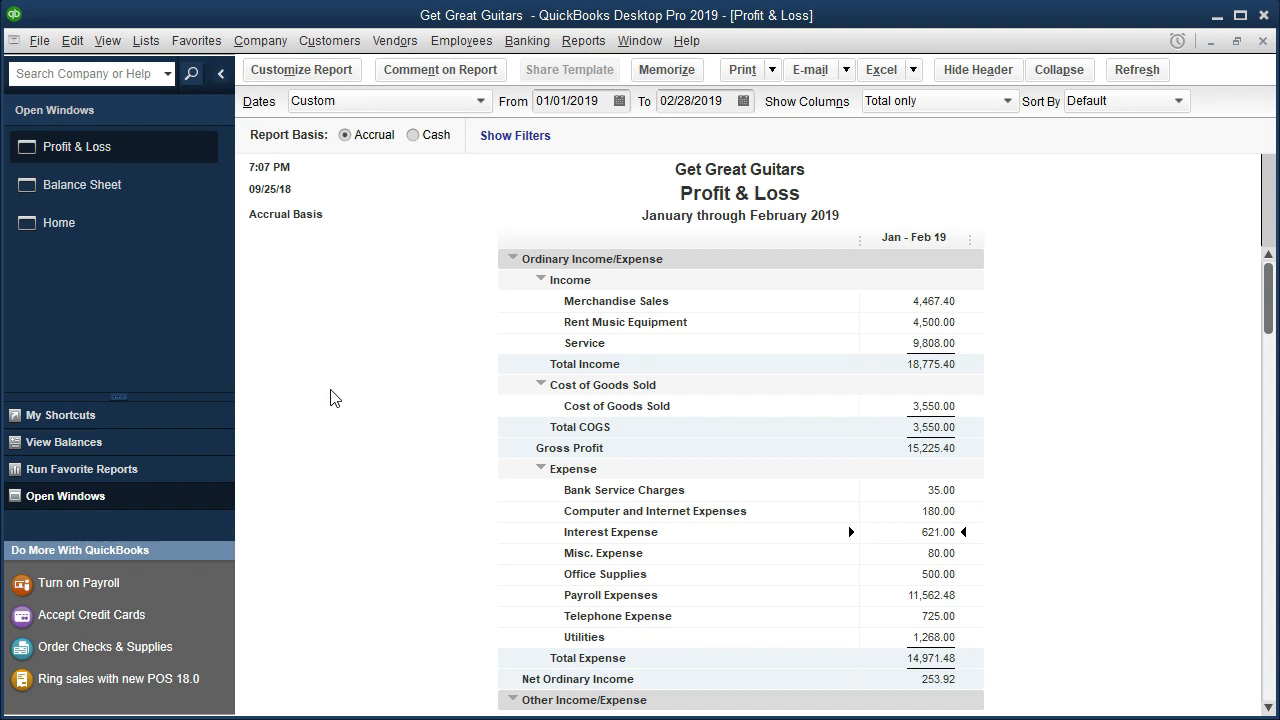
click(152, 156)
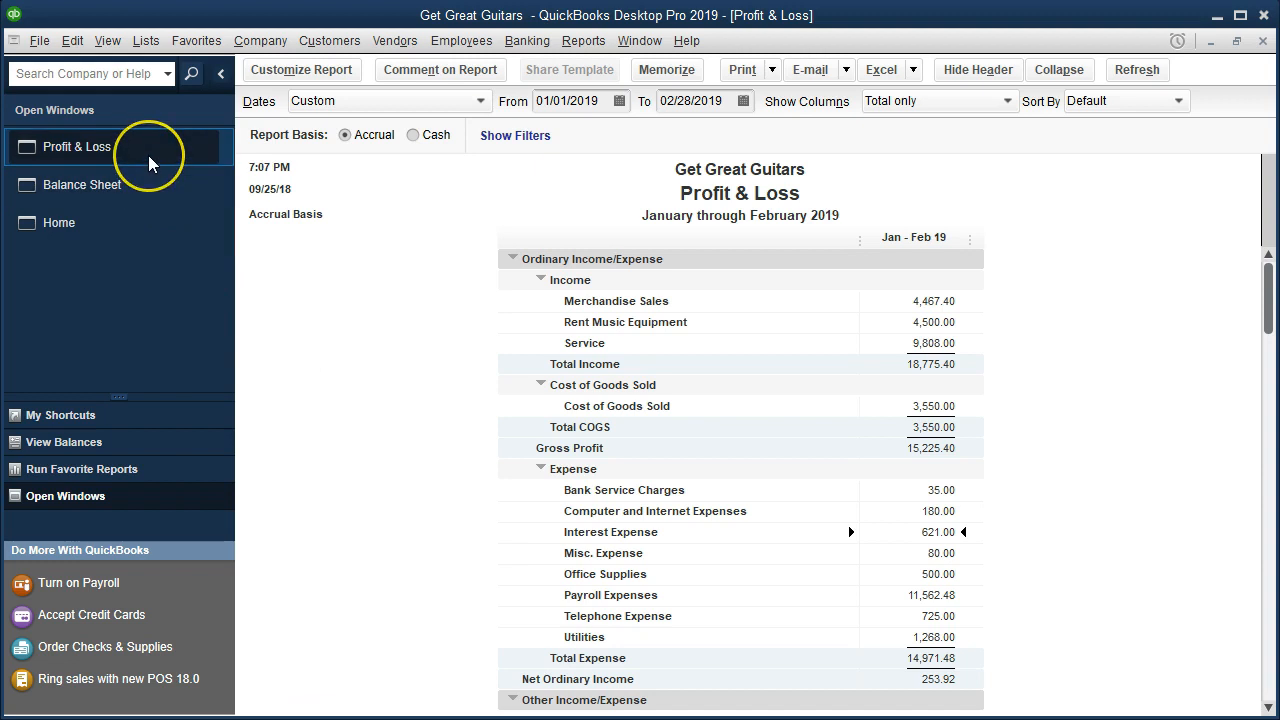